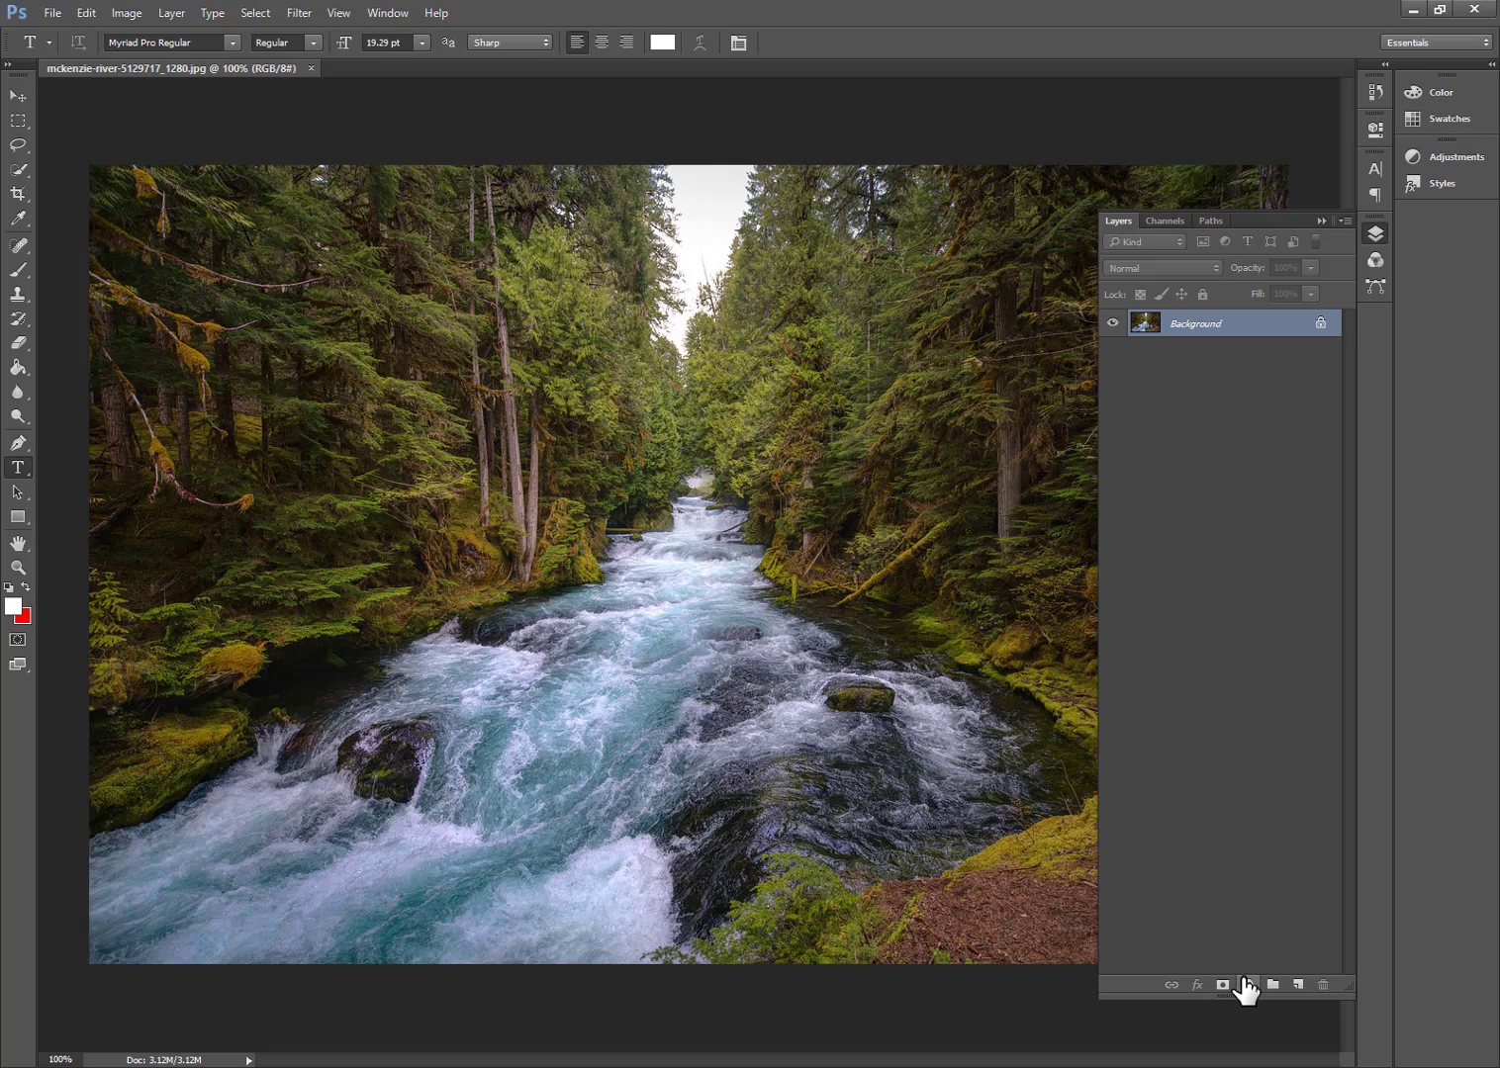
Add a Photo Filter adjustment layer above the Background and set its density to 100%
{"action": "left_click", "coordinate": [1248, 986]}
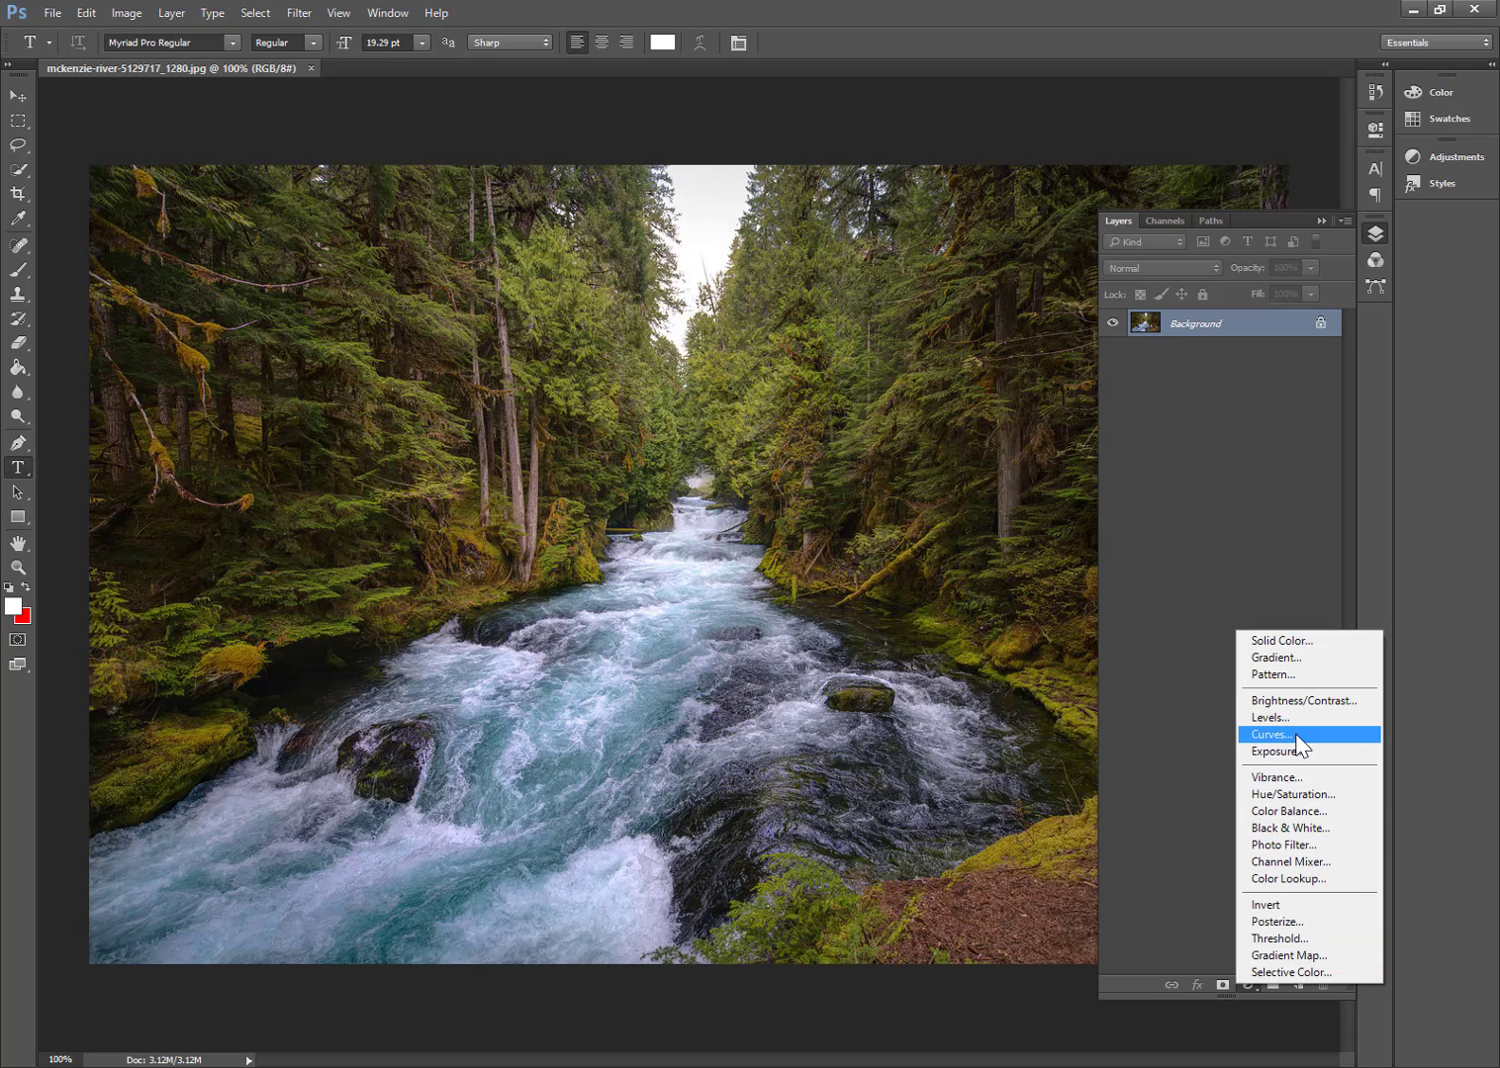
{"action": "left_click", "coordinate": [1276, 845]}
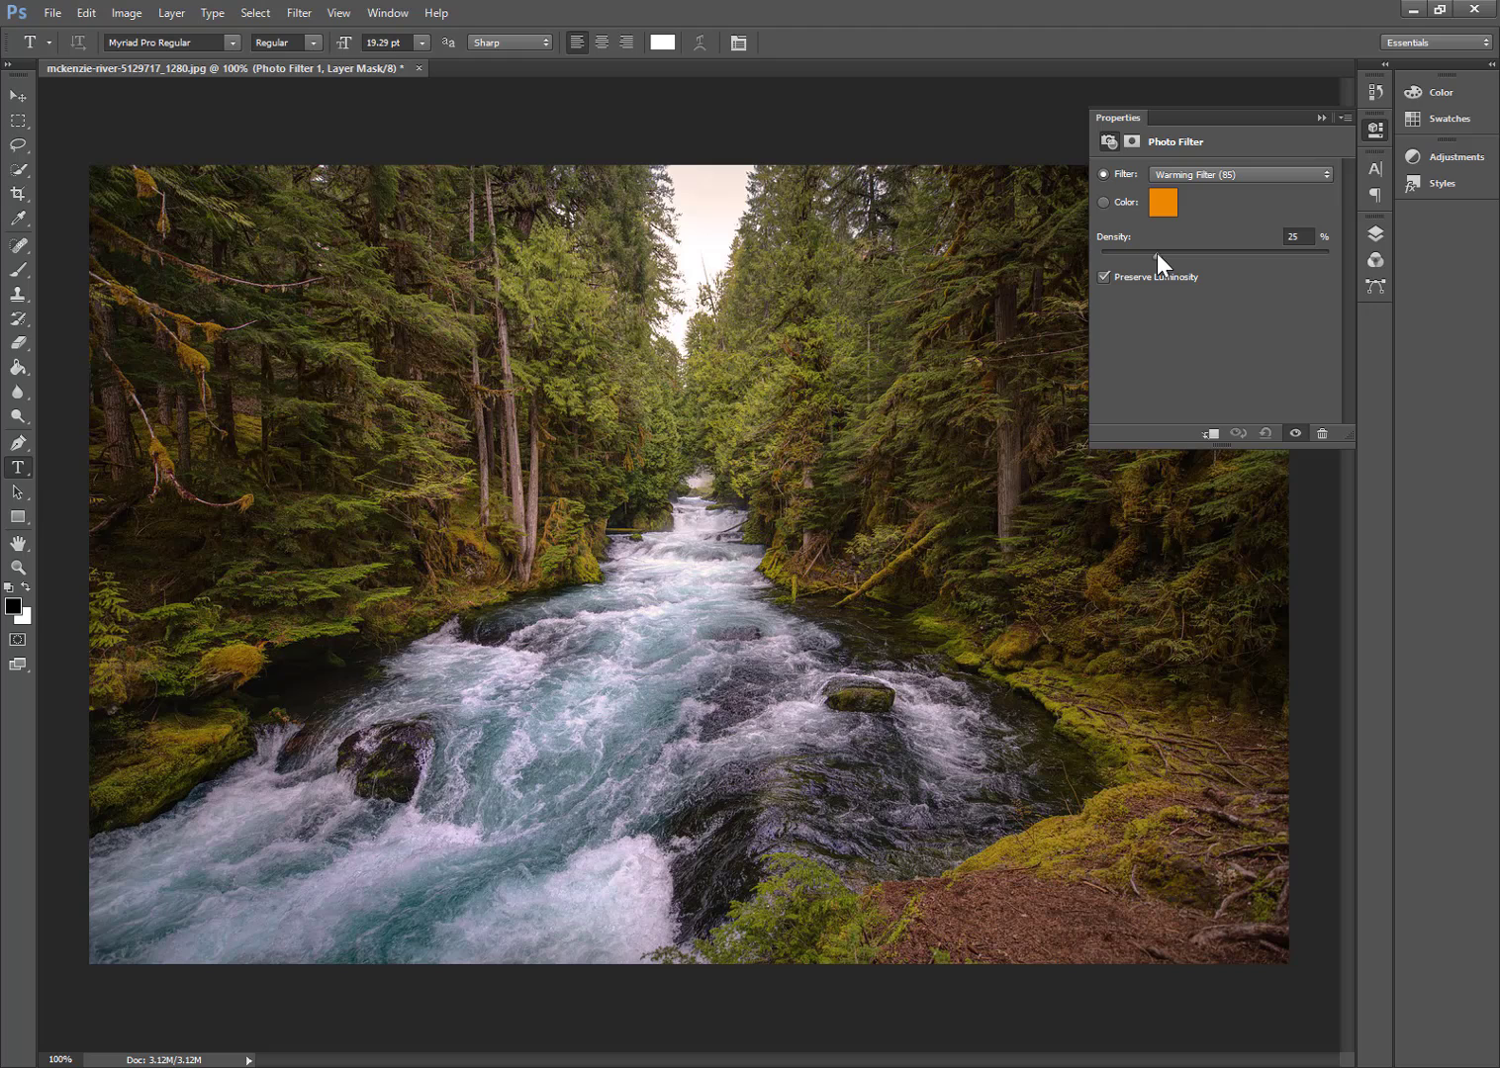
{"action": "left_click_drag", "start_coordinate": [1156, 254], "coordinate": [1208, 256]}
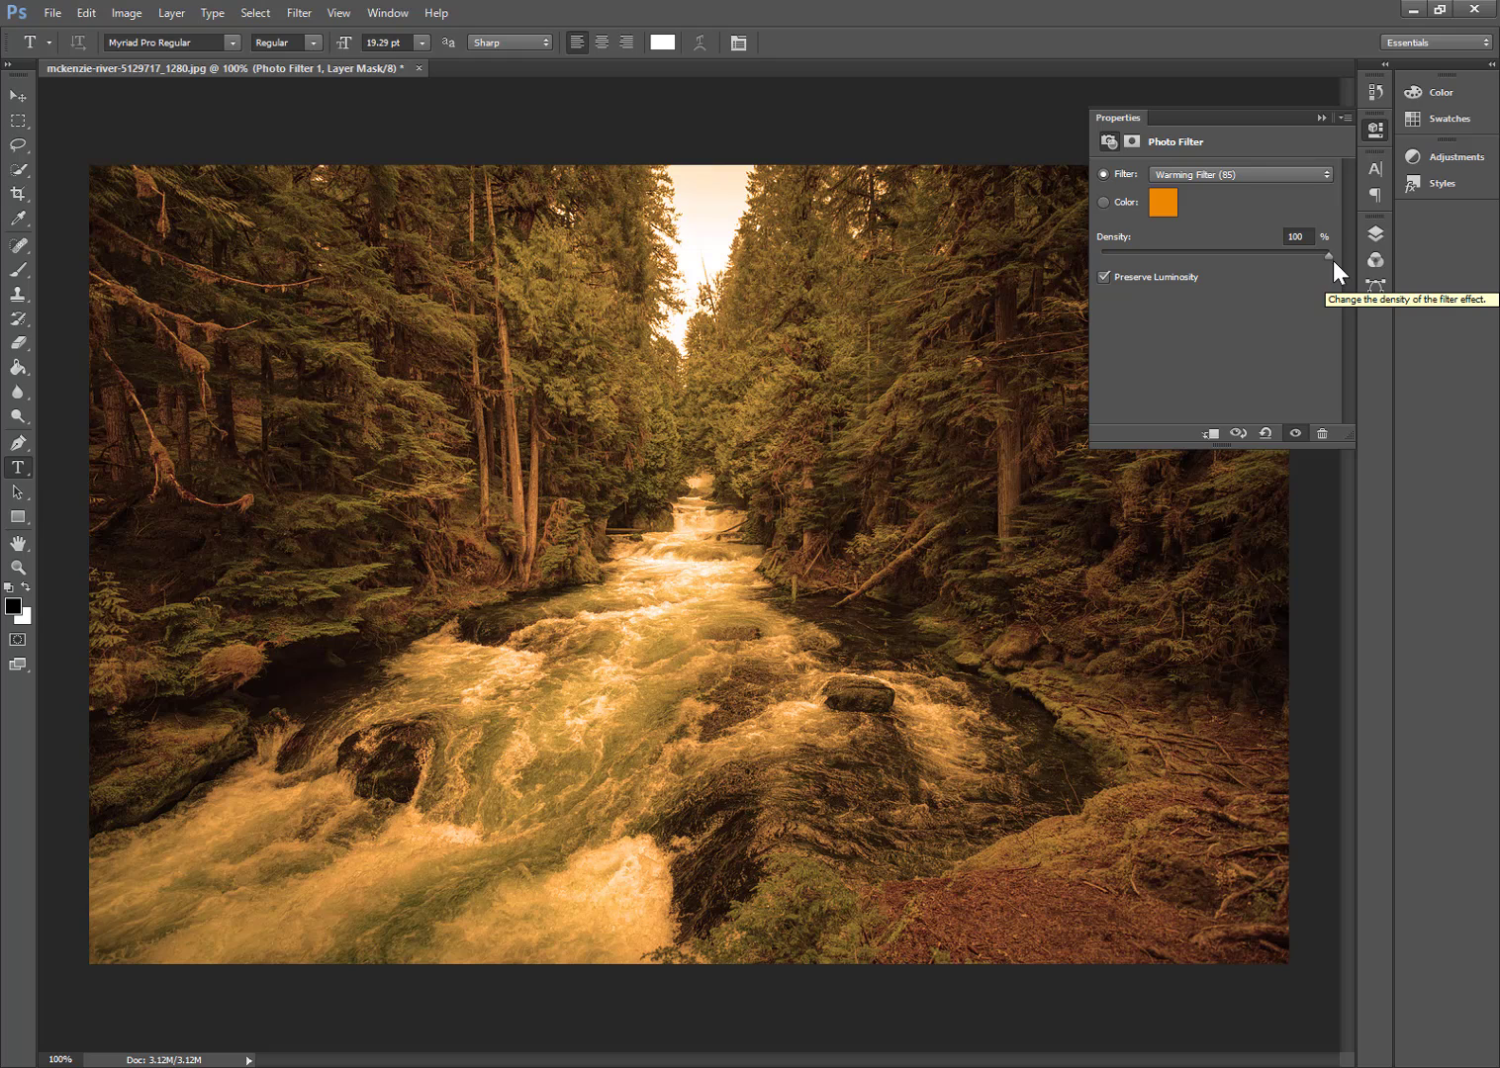
Change the photo filter's color to a light cyan, #5cedfe
{"action": "left_click", "coordinate": [1160, 220]}
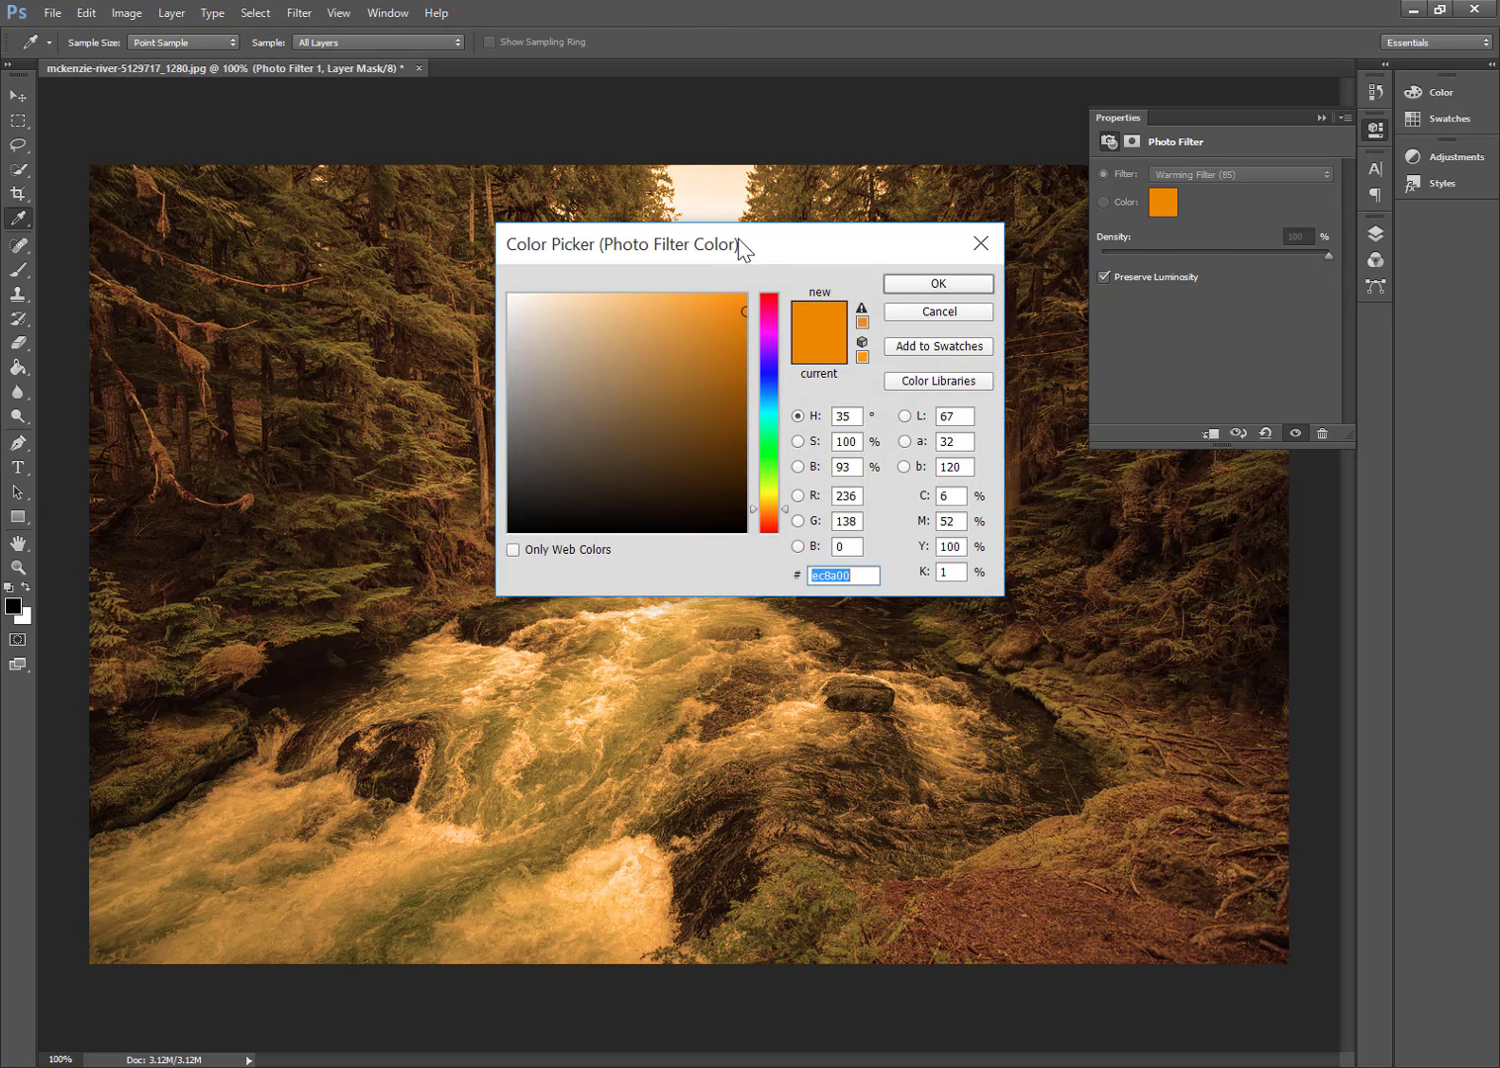
{"action": "left_click_drag", "start_coordinate": [738, 249], "coordinate": [989, 314]}
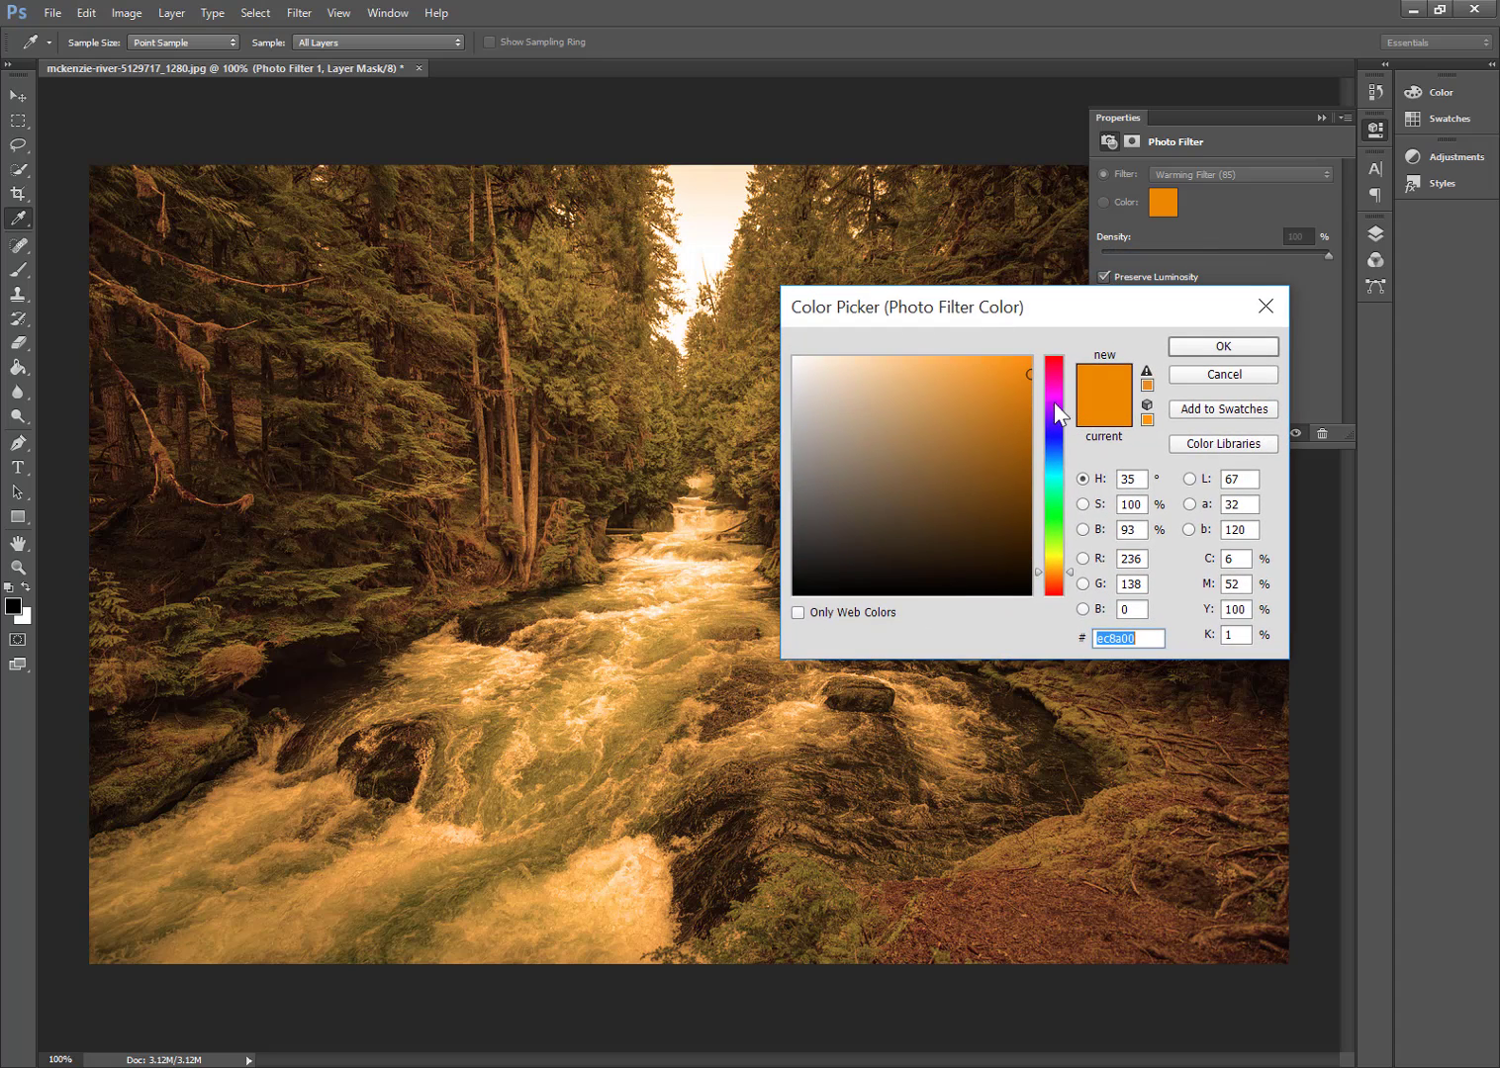
{"action": "left_click", "coordinate": [1050, 472]}
{"action": "left_click", "coordinate": [968, 361]}
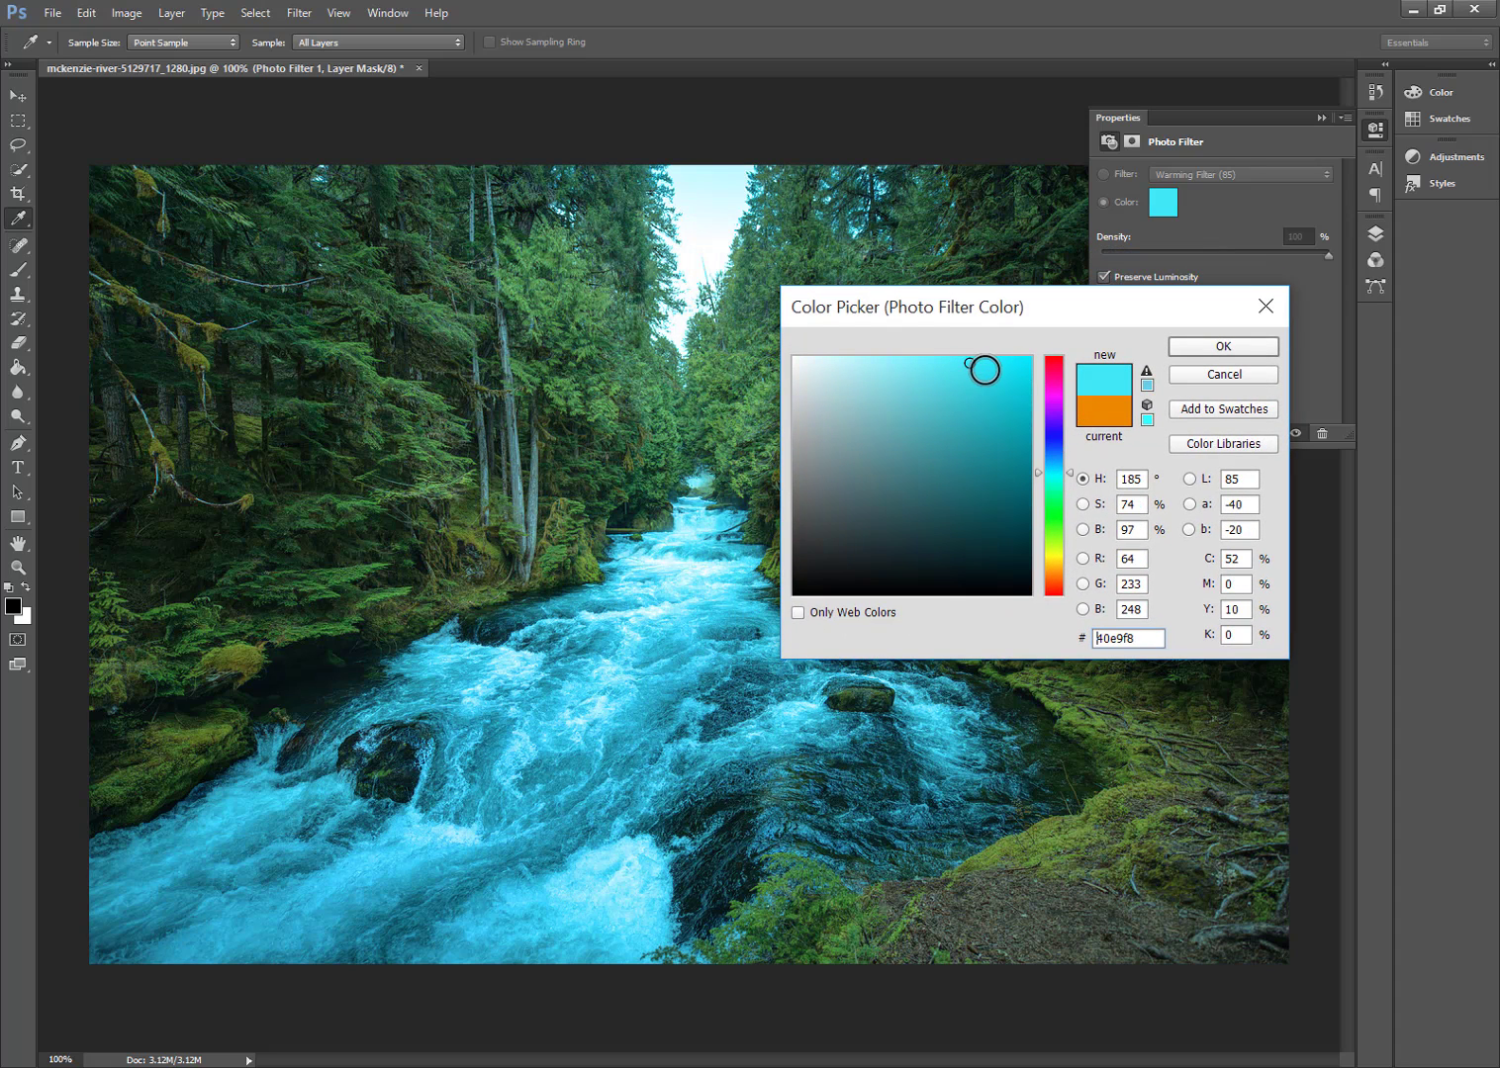
{"action": "left_click", "coordinate": [984, 371]}
{"action": "left_click", "coordinate": [1021, 371]}
{"action": "left_click", "coordinate": [1050, 469]}
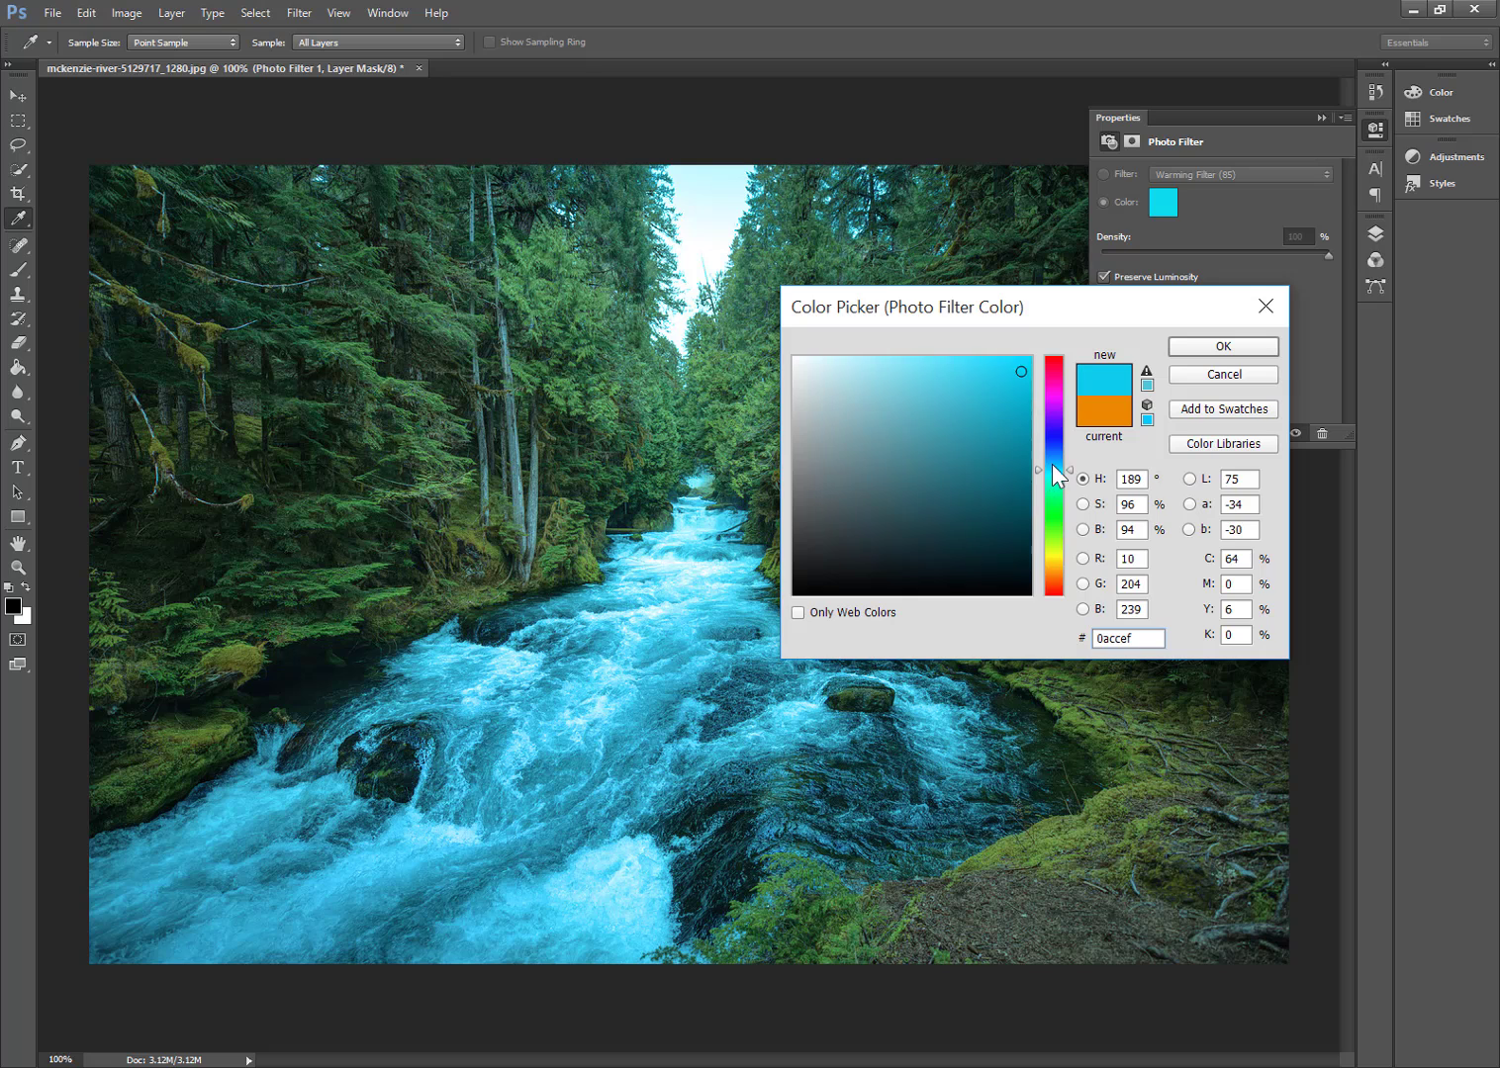
{"action": "left_click_drag", "start_coordinate": [1053, 464], "coordinate": [1053, 472]}
{"action": "left_click", "coordinate": [976, 368]}
{"action": "left_click", "coordinate": [941, 356]}
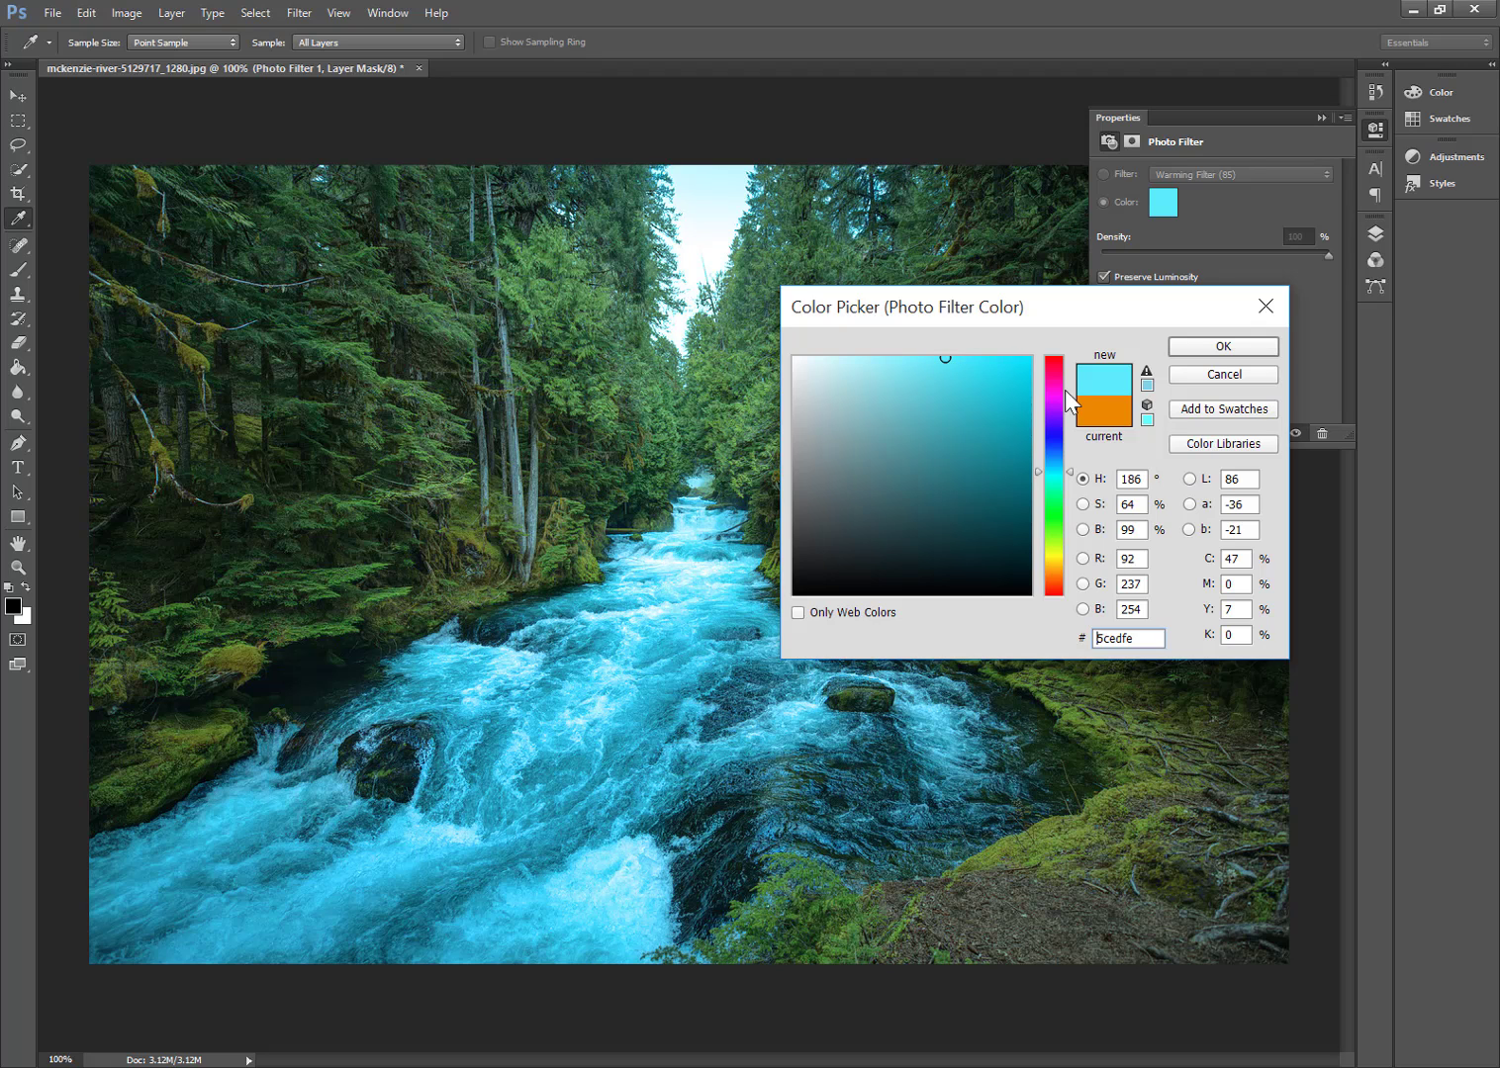
{"action": "left_click", "coordinate": [1200, 347]}
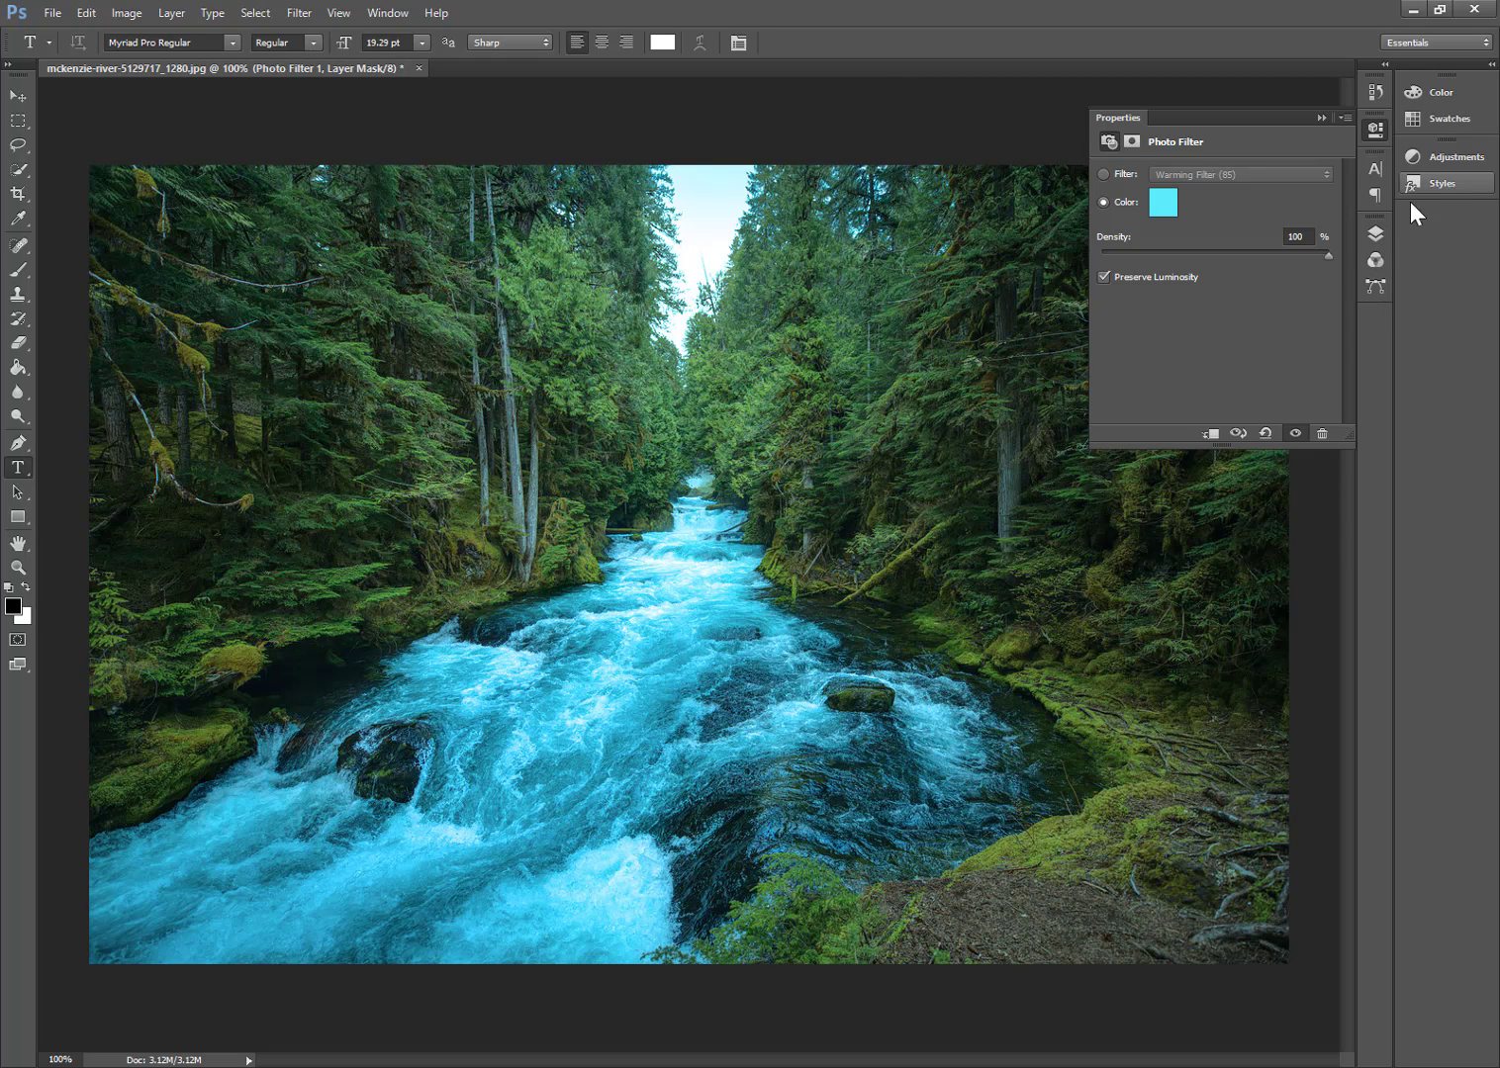
Set the Photo Filter layer's blend mode to Overlay and invert its layer mask to black
{"action": "left_click", "coordinate": [1376, 234]}
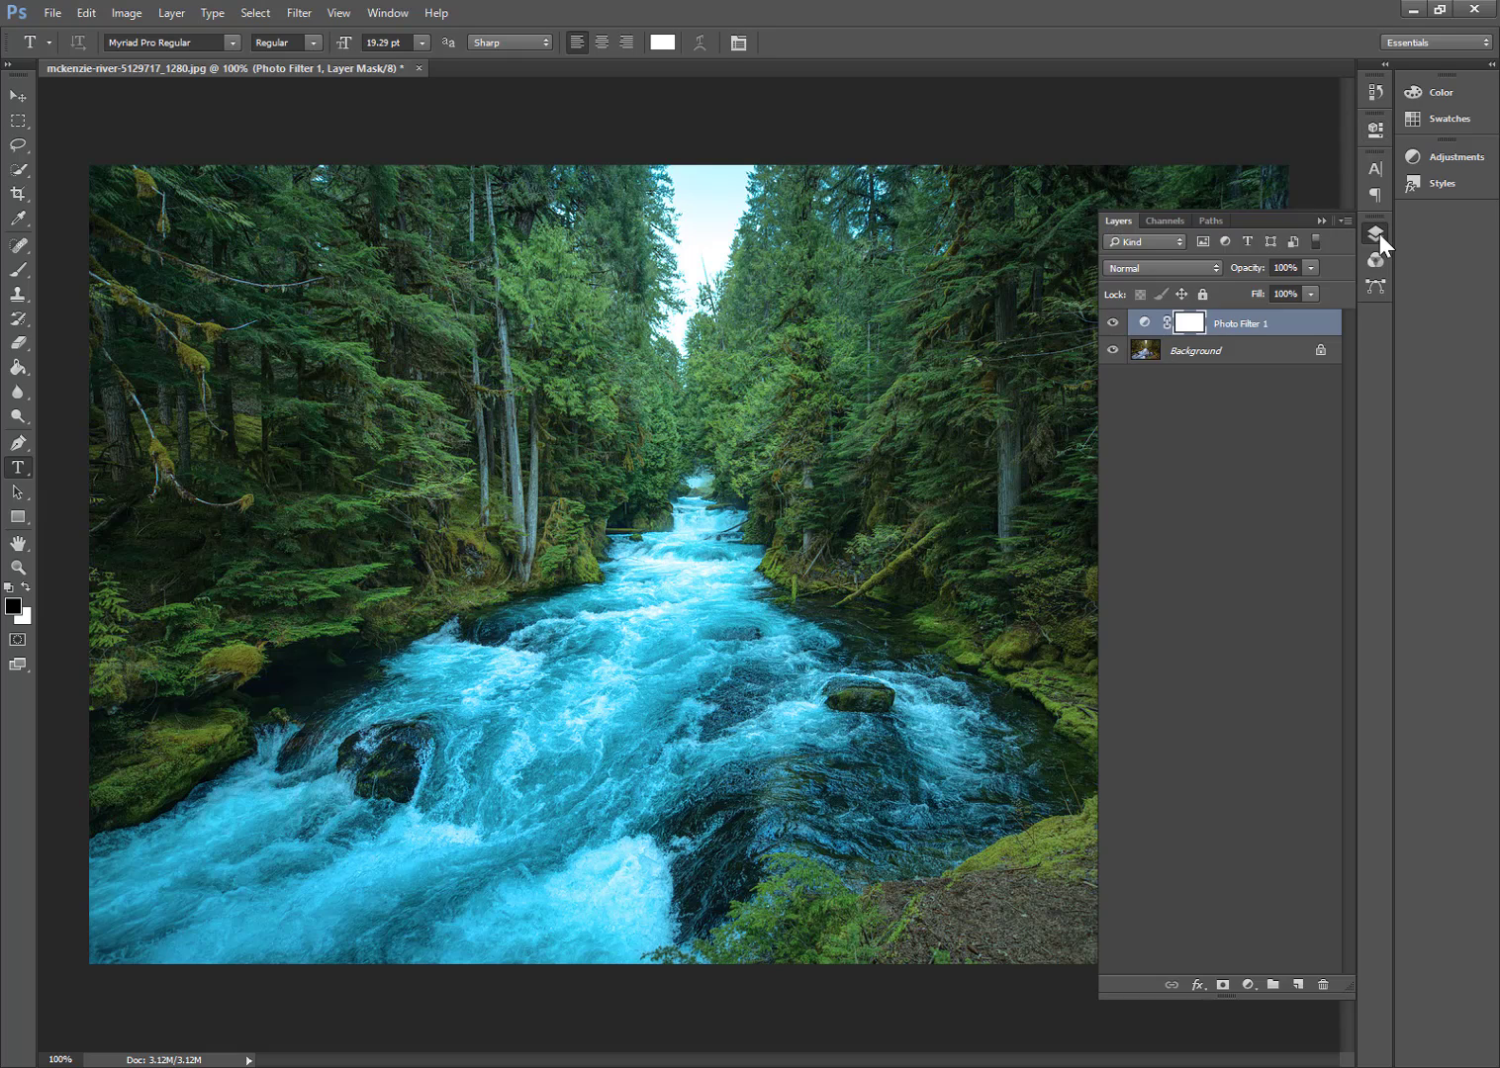
{"action": "left_click", "coordinate": [1152, 269]}
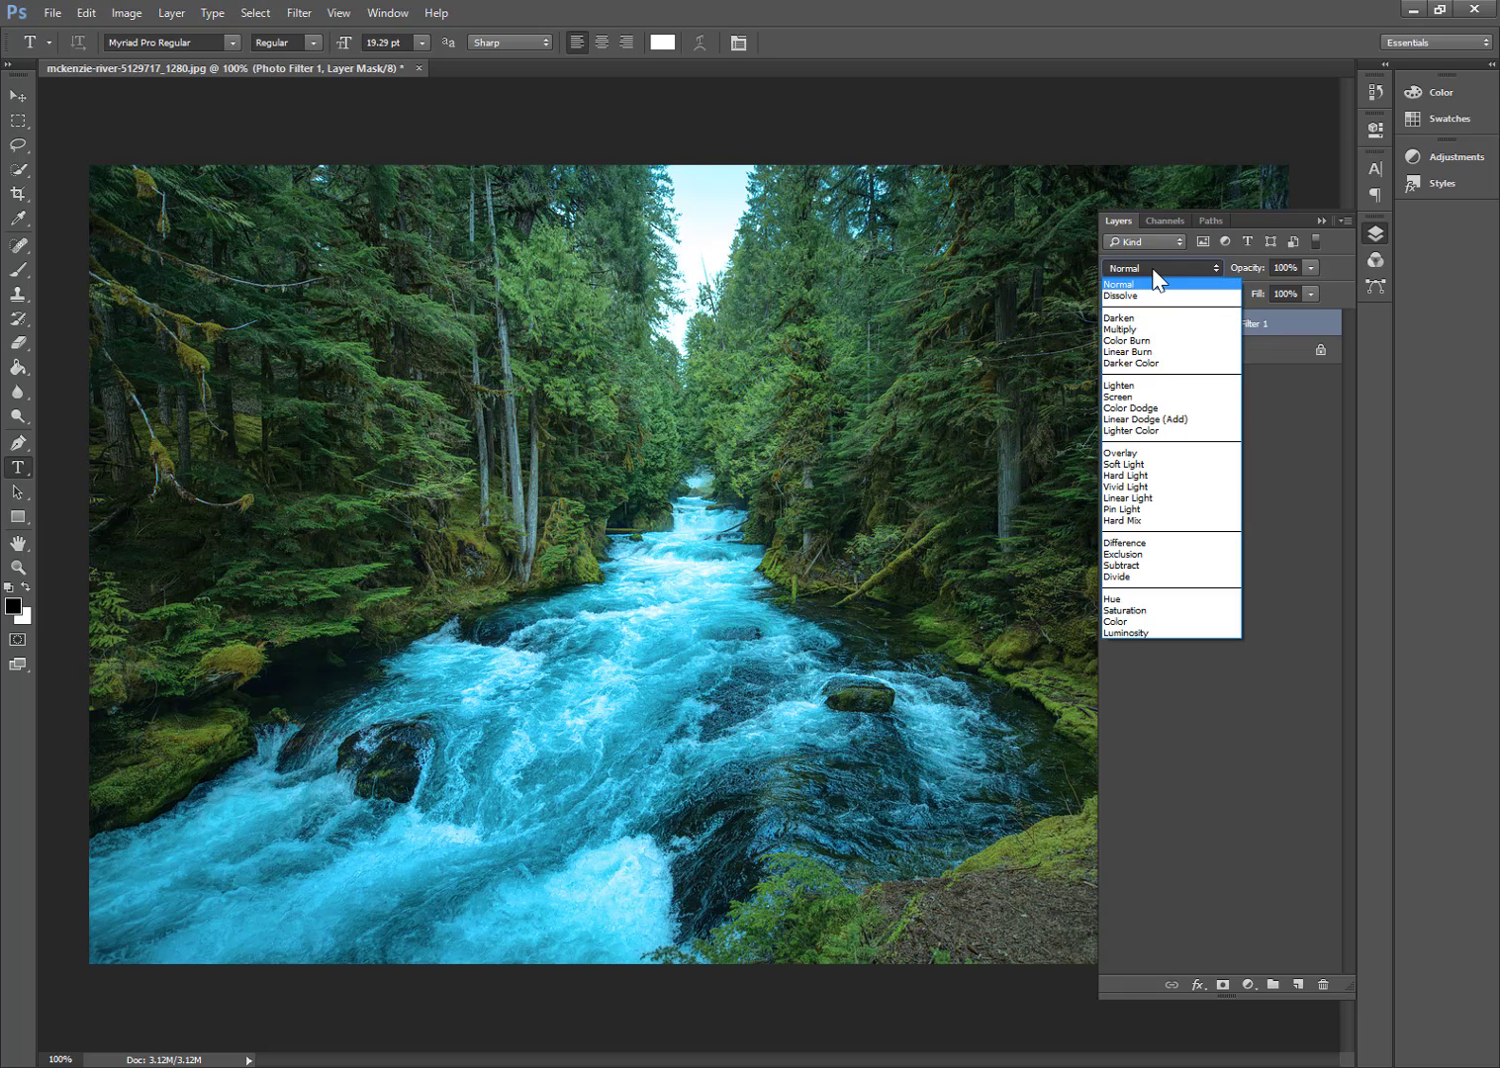
{"action": "left_click", "coordinate": [1133, 455]}
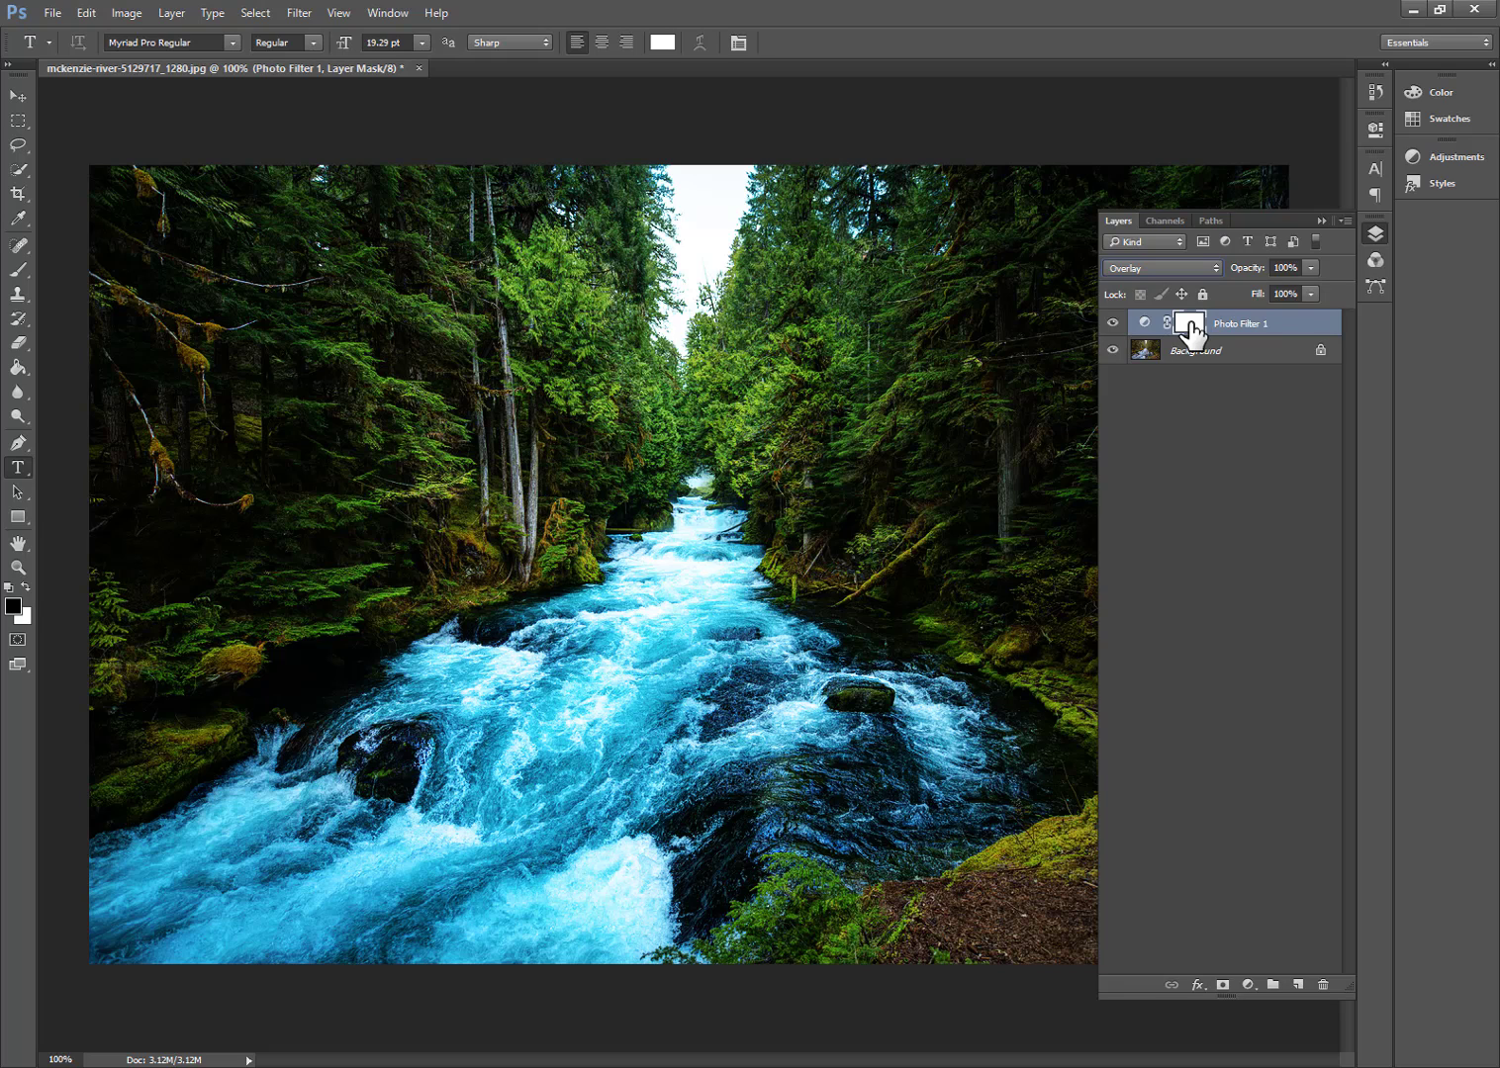
{"action": "key", "text": "ctrl+i"}
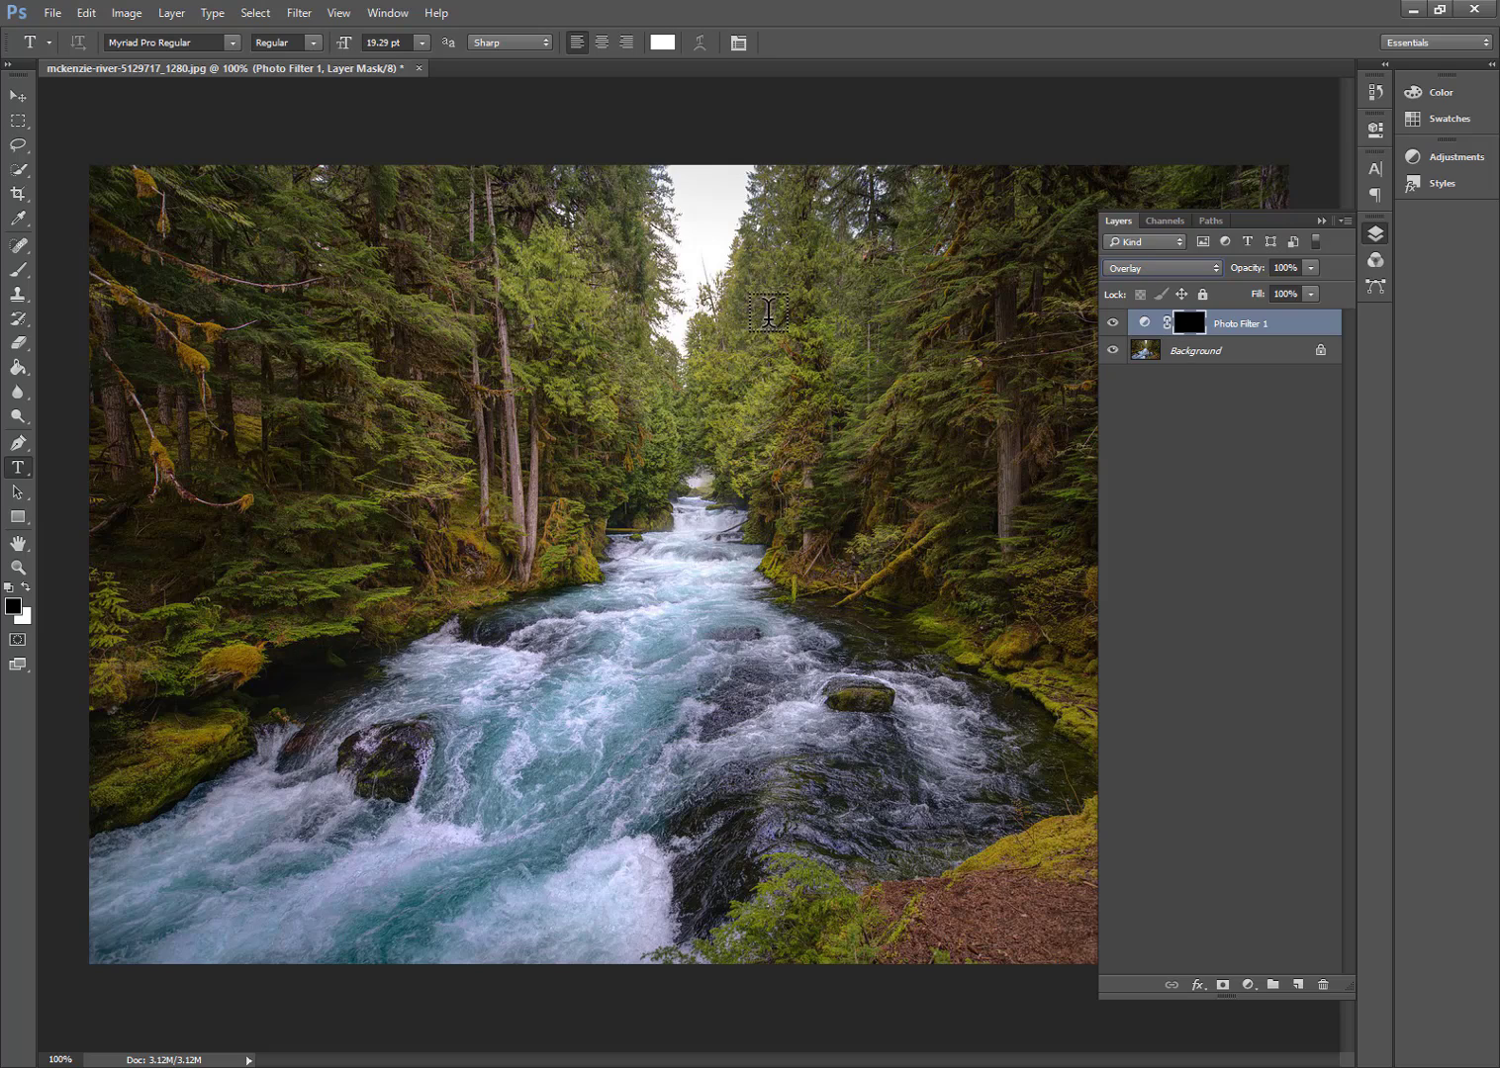
Paint white on the mask over the distant, narrow stretch of the river with a soft round 32 px brush at 0% hardness
{"action": "left_click", "coordinate": [14, 277]}
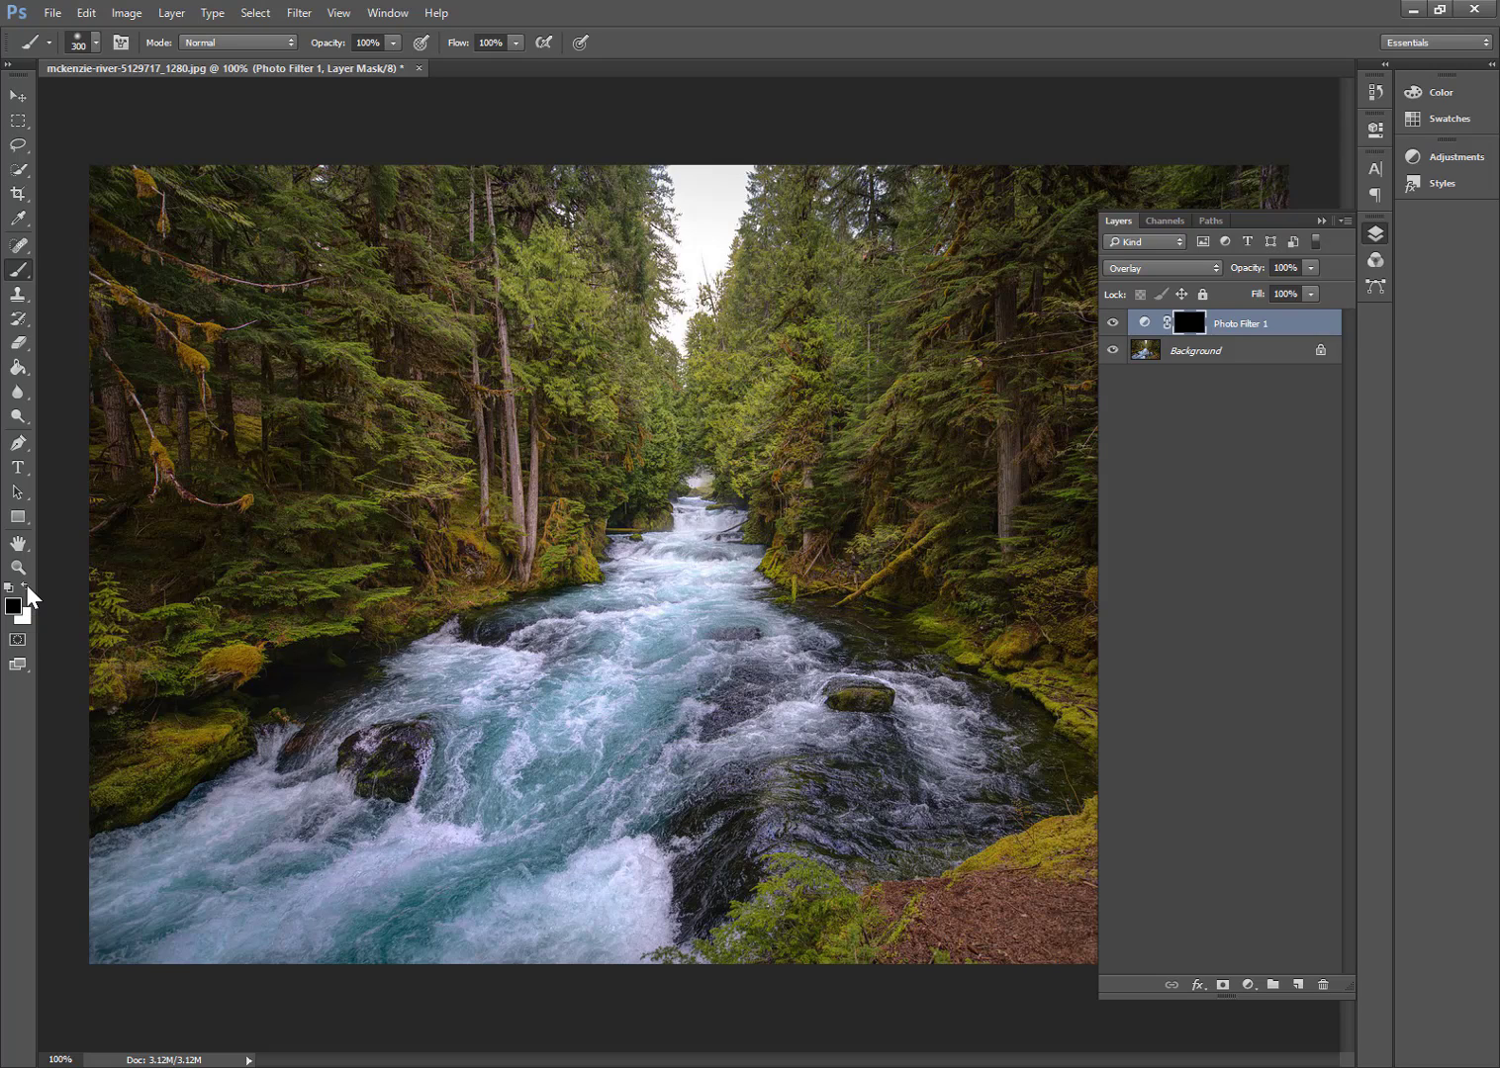
{"action": "left_click", "coordinate": [26, 586]}
{"action": "left_click", "coordinate": [95, 42]}
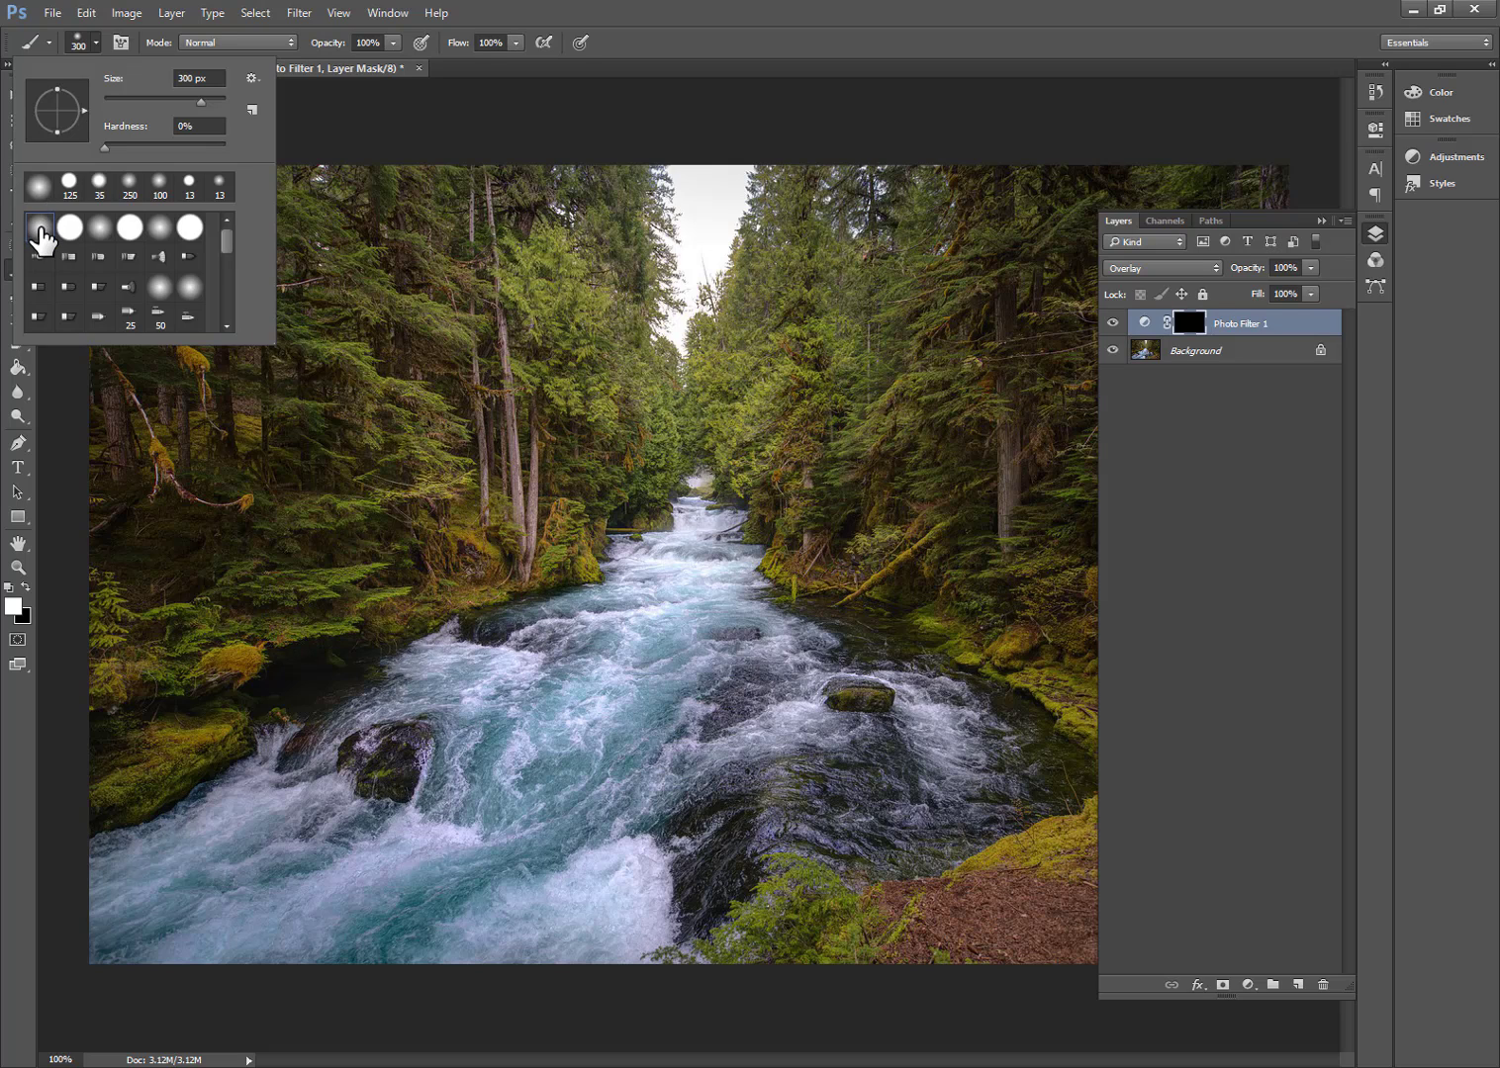
{"action": "double_click", "coordinate": [41, 235]}
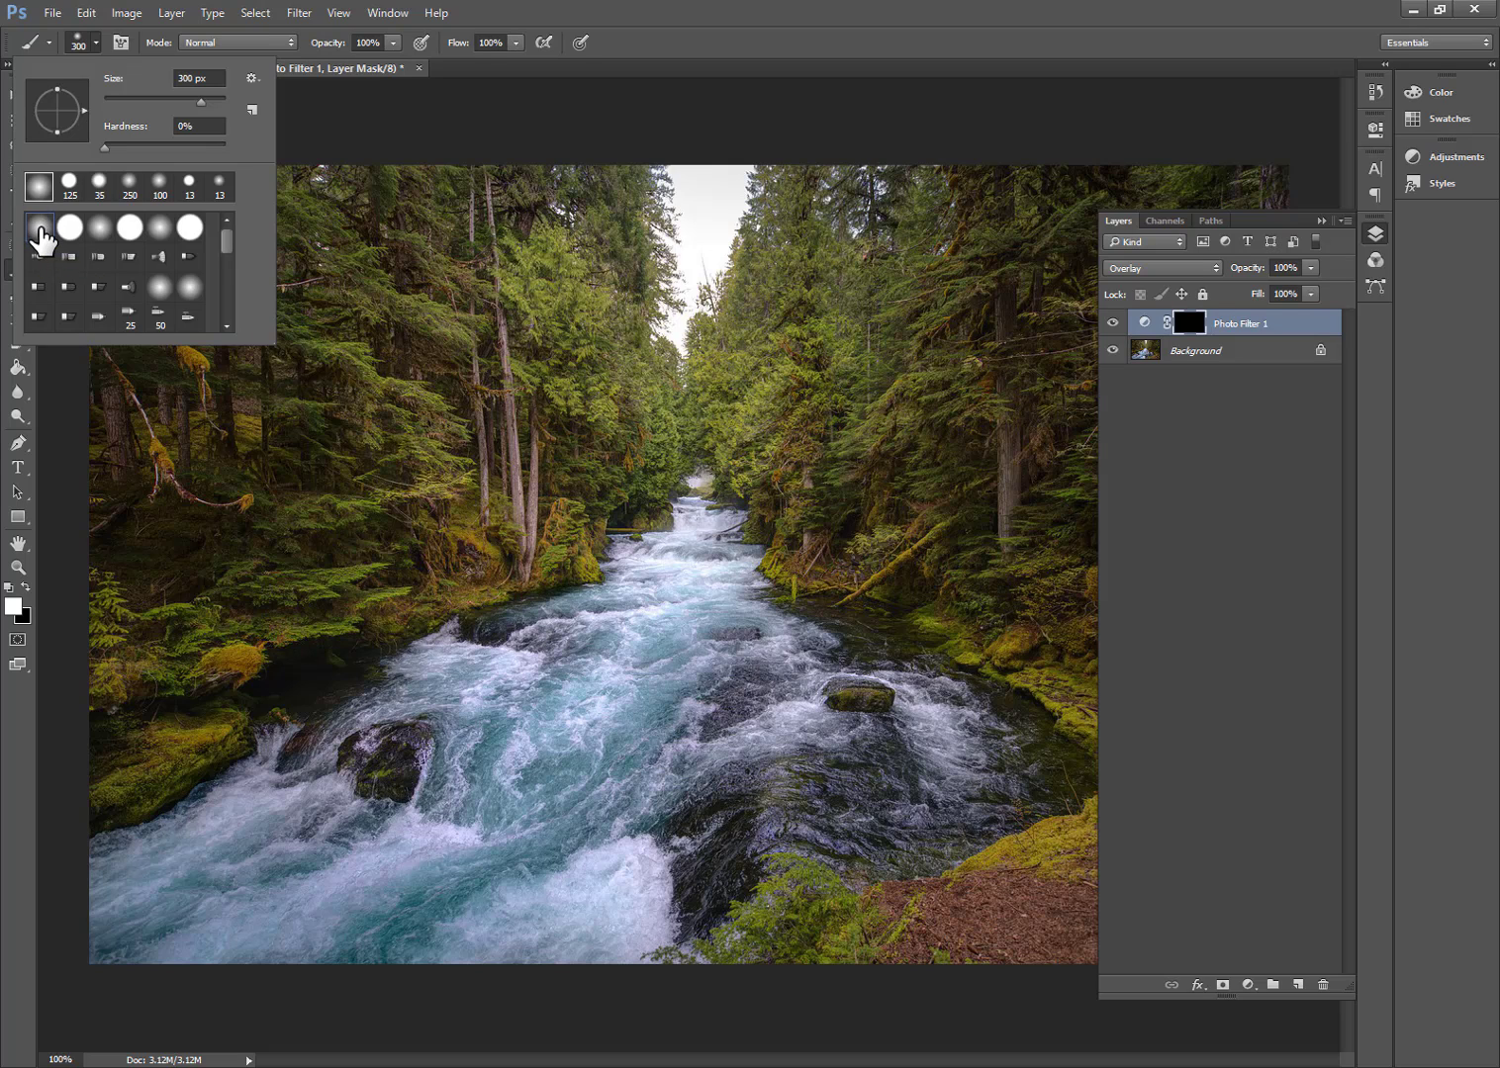
{"action": "left_click", "coordinate": [95, 44]}
{"action": "mouse_move", "coordinate": [196, 105]}
{"action": "left_mouse_down"}
{"action": "mouse_move", "coordinate": [156, 116]}
{"action": "mouse_move", "coordinate": [124, 101]}
{"action": "left_mouse_up"}
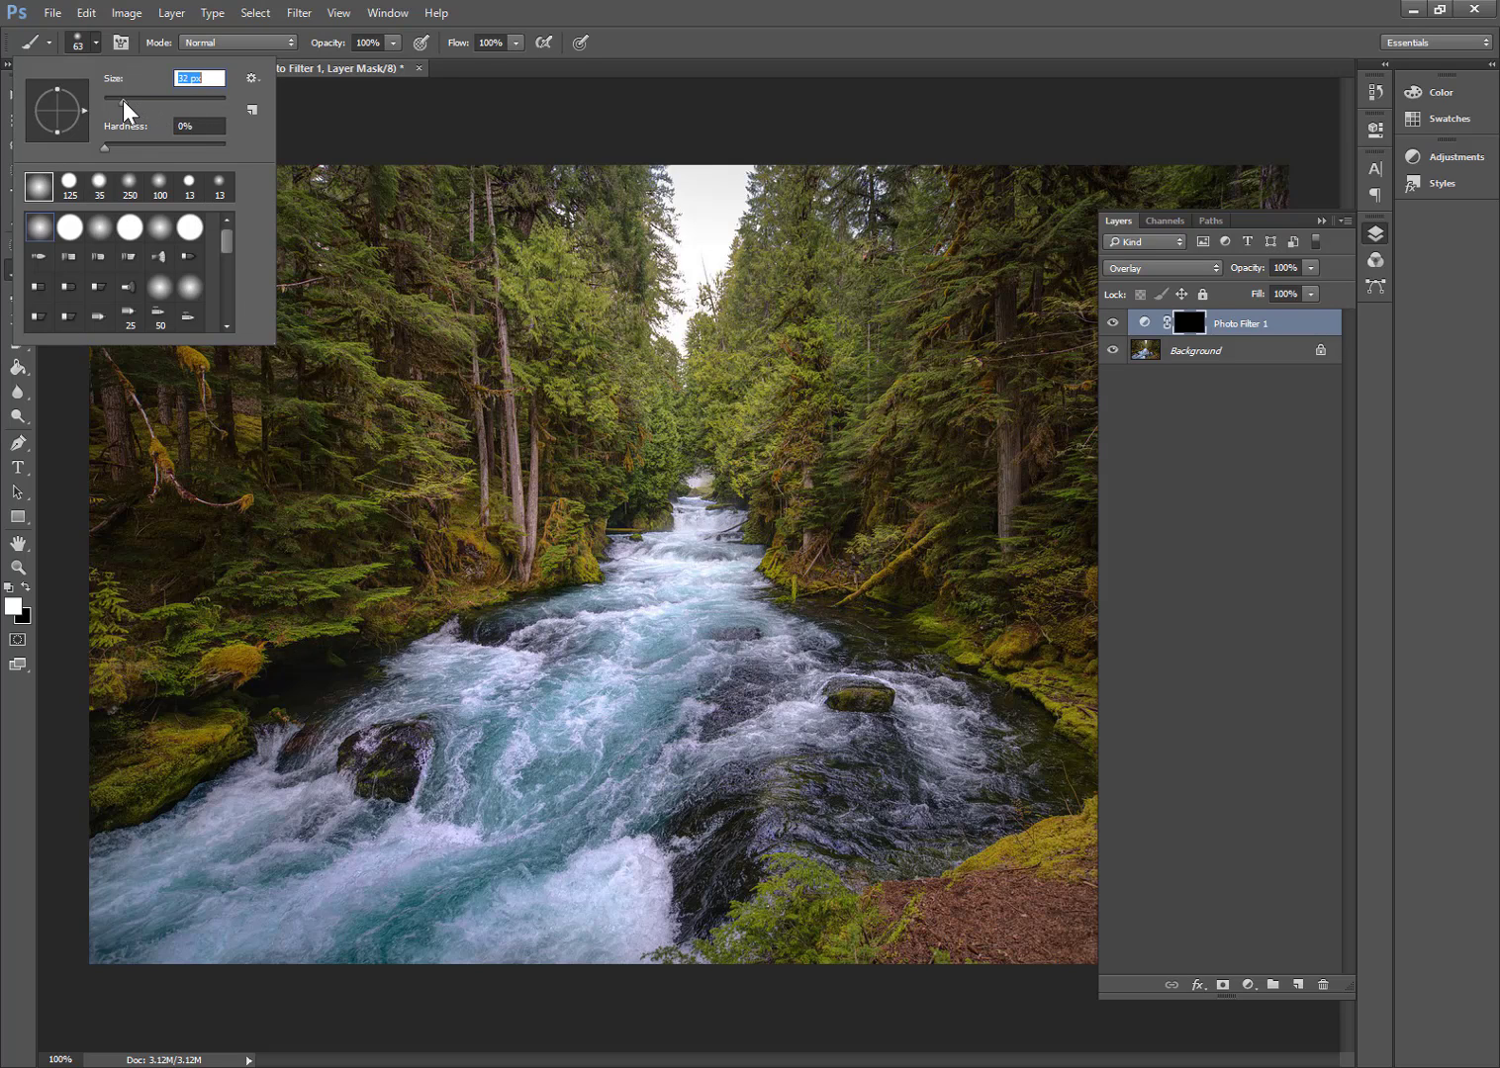
{"action": "left_click", "coordinate": [701, 483]}
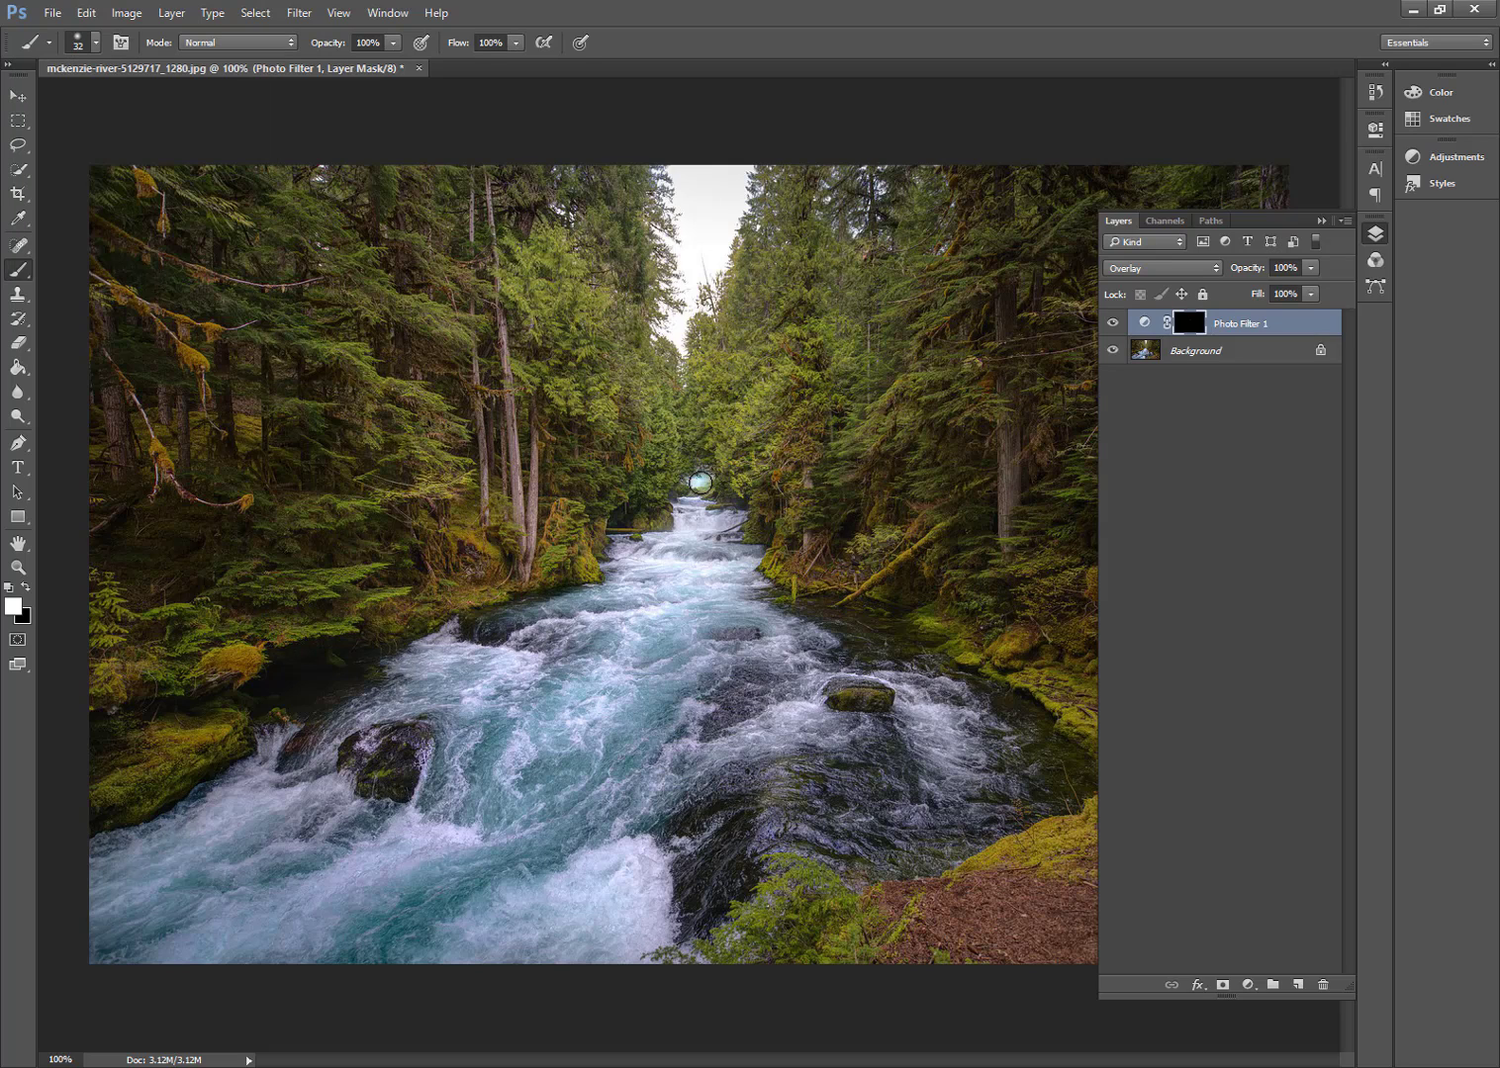
{"action": "mouse_move", "coordinate": [700, 482]}
{"action": "left_mouse_down"}
{"action": "mouse_move", "coordinate": [691, 522]}
{"action": "mouse_move", "coordinate": [734, 512]}
{"action": "mouse_move", "coordinate": [720, 533]}
{"action": "mouse_move", "coordinate": [650, 542]}
{"action": "mouse_move", "coordinate": [612, 572]}
{"action": "mouse_move", "coordinate": [754, 551]}
{"action": "mouse_move", "coordinate": [755, 586]}
{"action": "mouse_move", "coordinate": [705, 568]}
{"action": "left_mouse_up"}
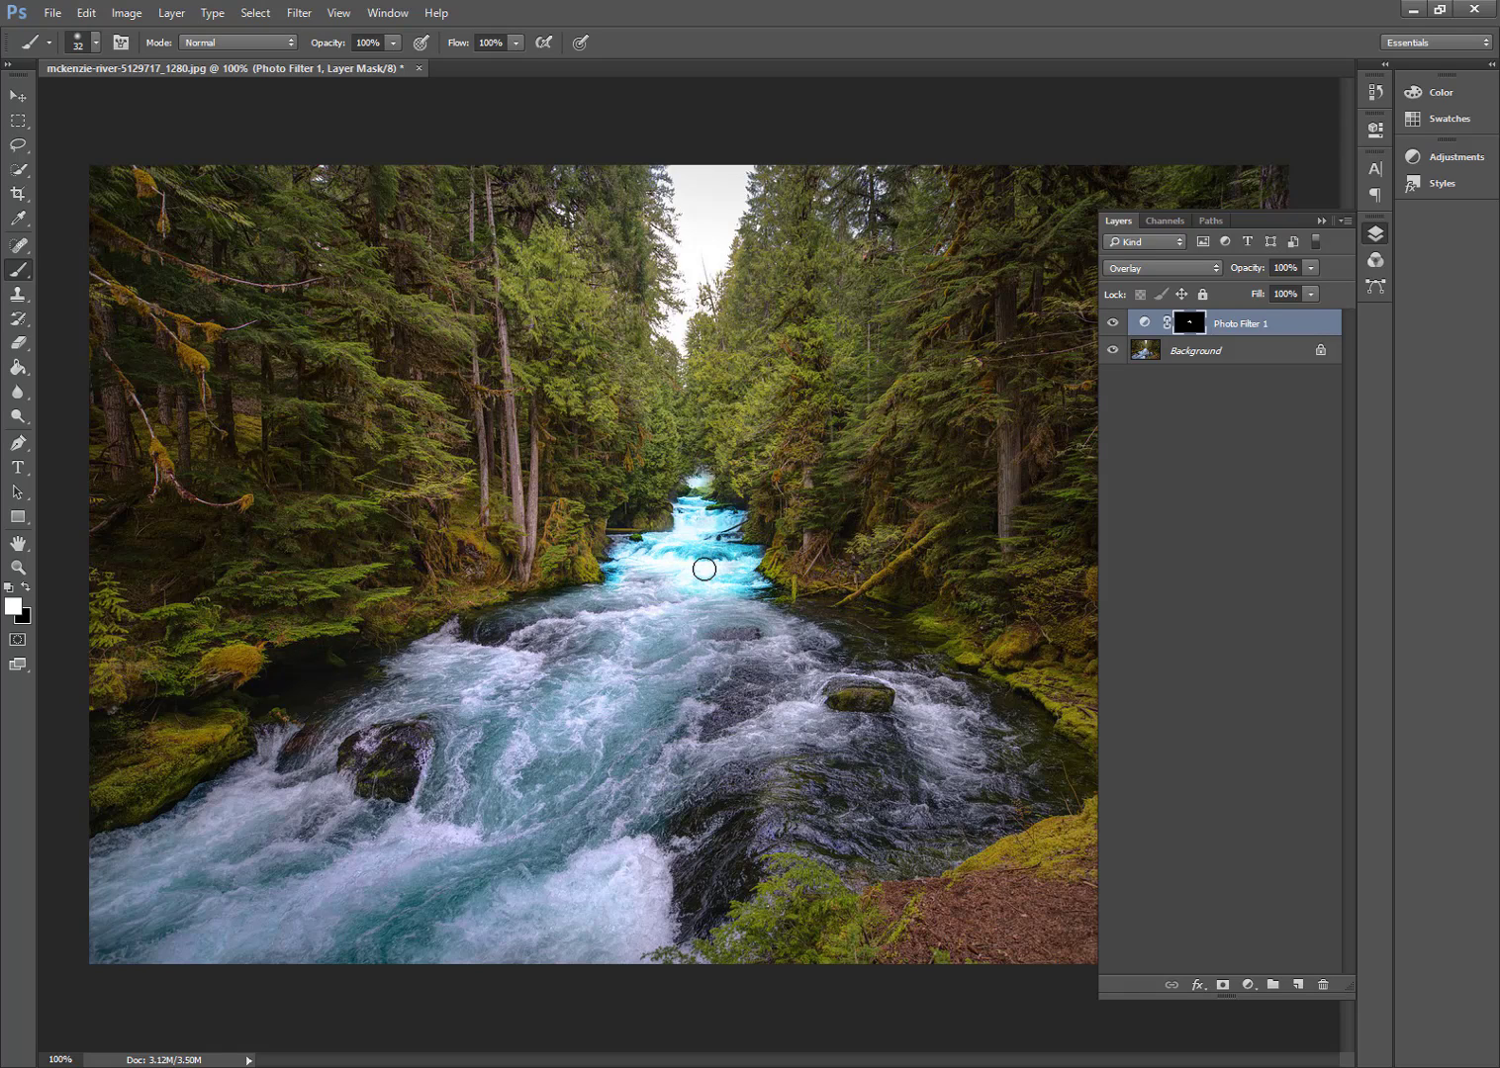
Enlarge the brush to 92 px and paint white on the mask over the wide midstream and foreground water
{"action": "right_click", "coordinate": [620, 592]}
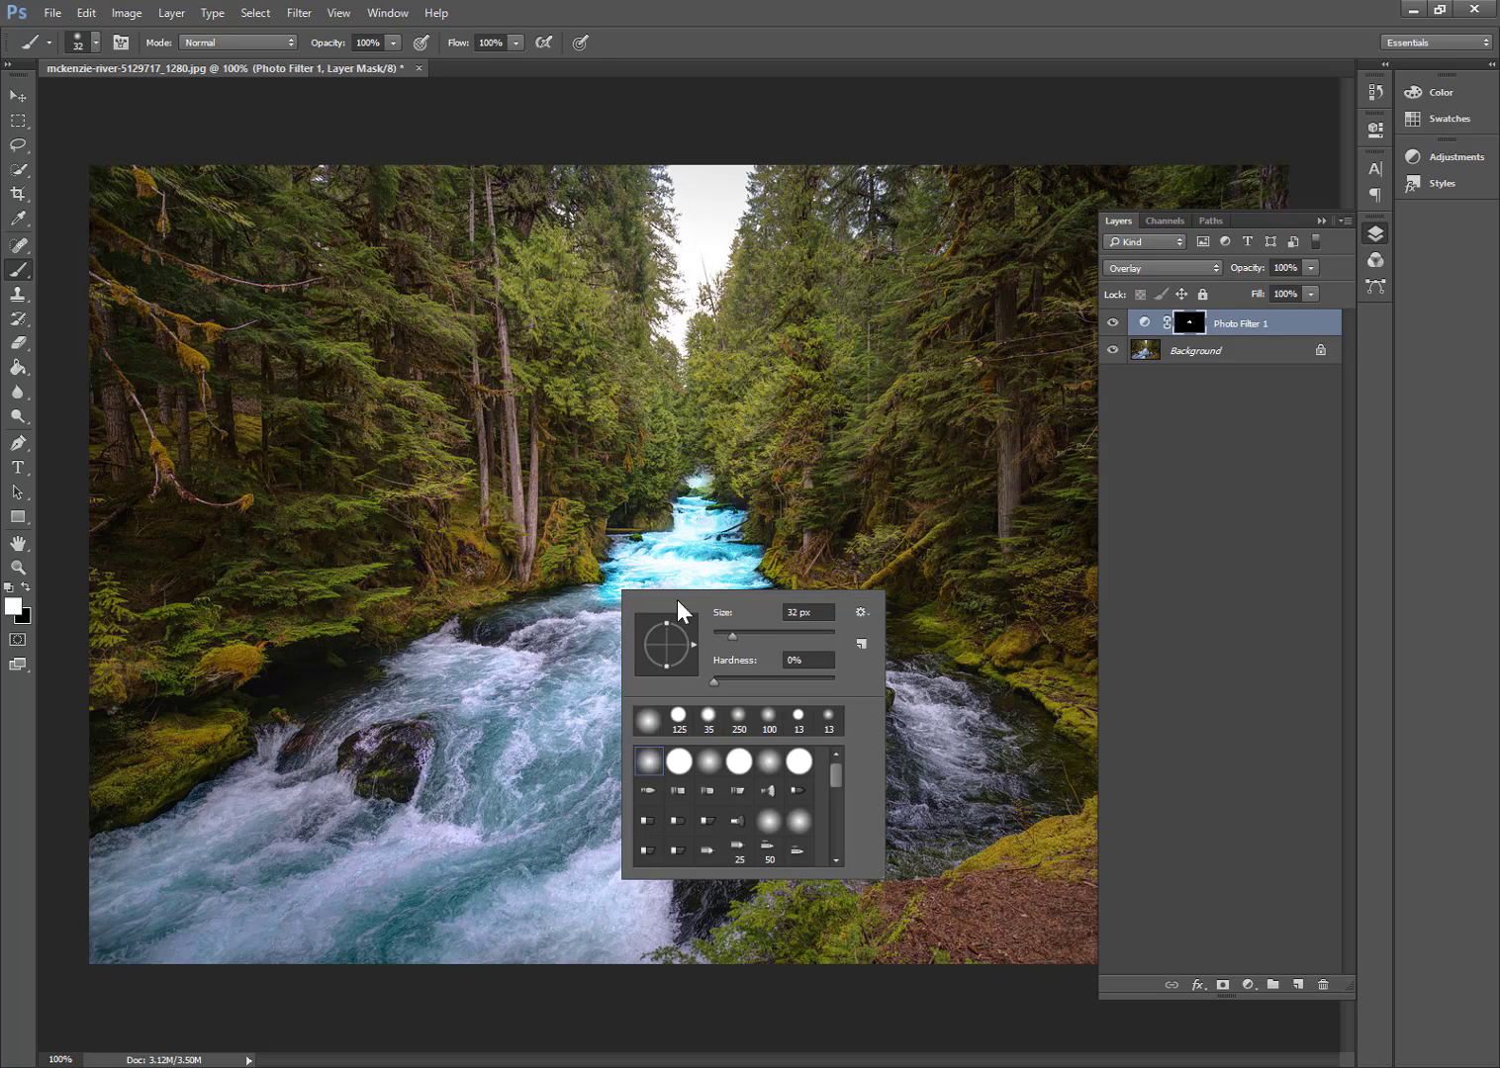
{"action": "left_click_drag", "start_coordinate": [734, 635], "coordinate": [772, 634]}
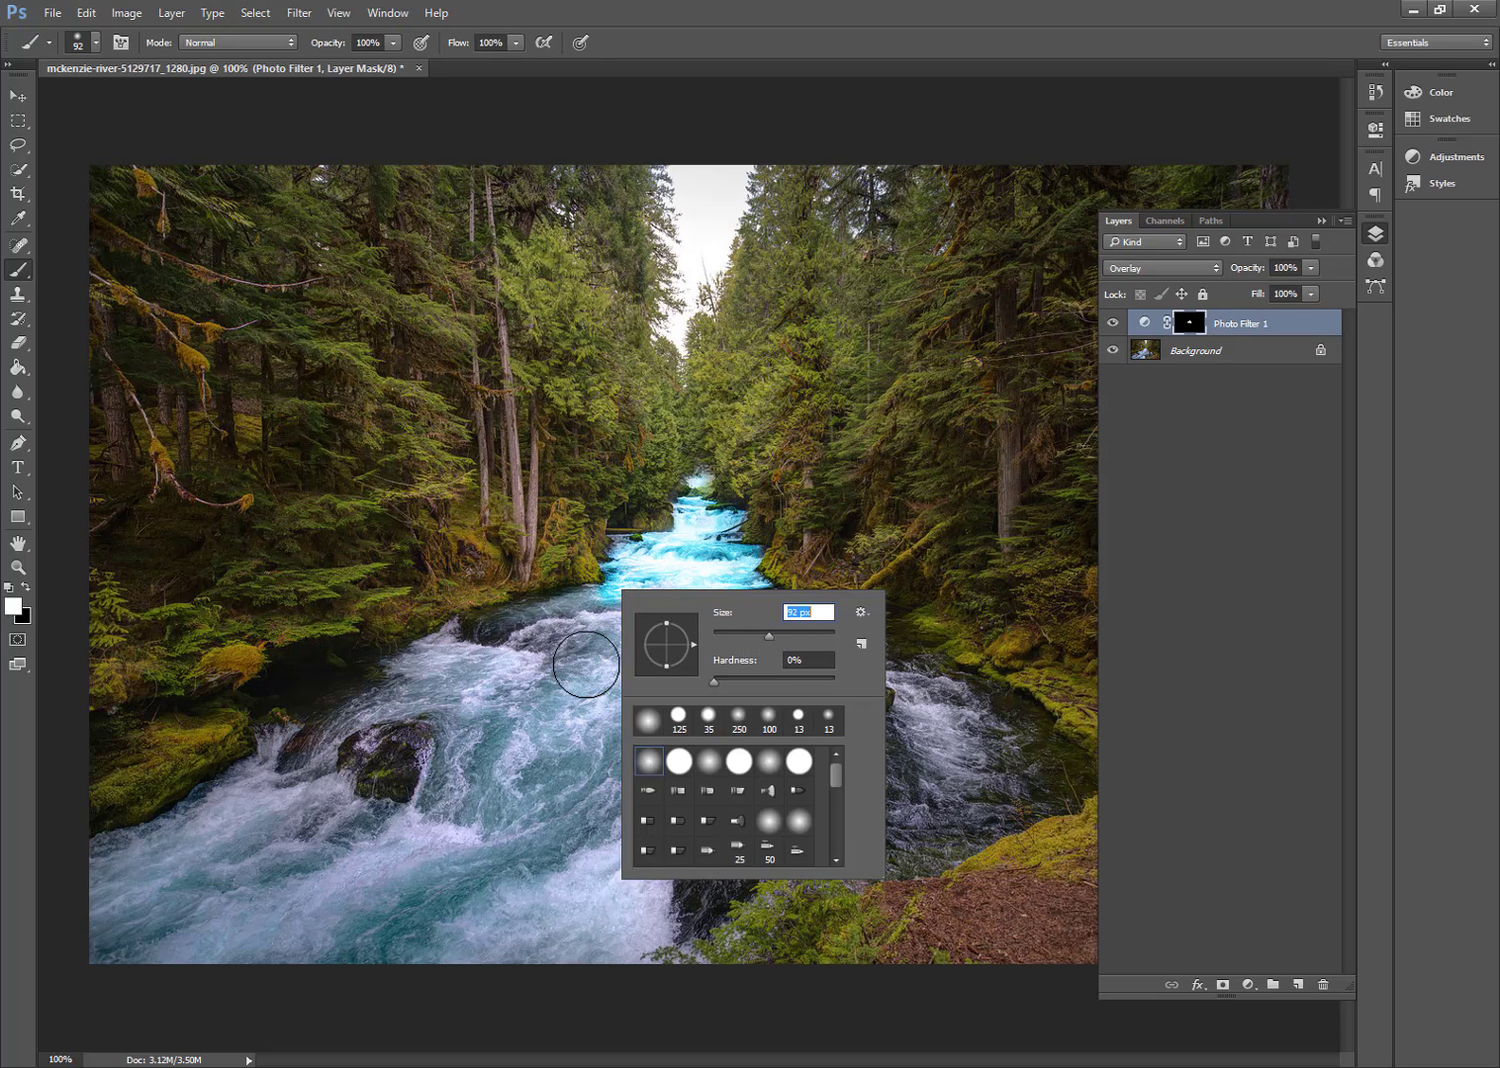
{"action": "mouse_move", "coordinate": [588, 665]}
{"action": "left_mouse_down"}
{"action": "mouse_move", "coordinate": [623, 604]}
{"action": "mouse_move", "coordinate": [602, 626]}
{"action": "mouse_move", "coordinate": [423, 684]}
{"action": "mouse_move", "coordinate": [454, 683]}
{"action": "mouse_move", "coordinate": [489, 716]}
{"action": "mouse_move", "coordinate": [449, 819]}
{"action": "mouse_move", "coordinate": [409, 844]}
{"action": "mouse_move", "coordinate": [260, 817]}
{"action": "mouse_move", "coordinate": [222, 792]}
{"action": "mouse_move", "coordinate": [238, 816]}
{"action": "mouse_move", "coordinate": [132, 898]}
{"action": "mouse_move", "coordinate": [145, 867]}
{"action": "mouse_move", "coordinate": [104, 895]}
{"action": "mouse_move", "coordinate": [136, 936]}
{"action": "mouse_move", "coordinate": [183, 941]}
{"action": "mouse_move", "coordinate": [302, 881]}
{"action": "mouse_move", "coordinate": [335, 840]}
{"action": "mouse_move", "coordinate": [275, 887]}
{"action": "mouse_move", "coordinate": [274, 937]}
{"action": "mouse_move", "coordinate": [377, 912]}
{"action": "mouse_move", "coordinate": [435, 867]}
{"action": "left_mouse_up"}
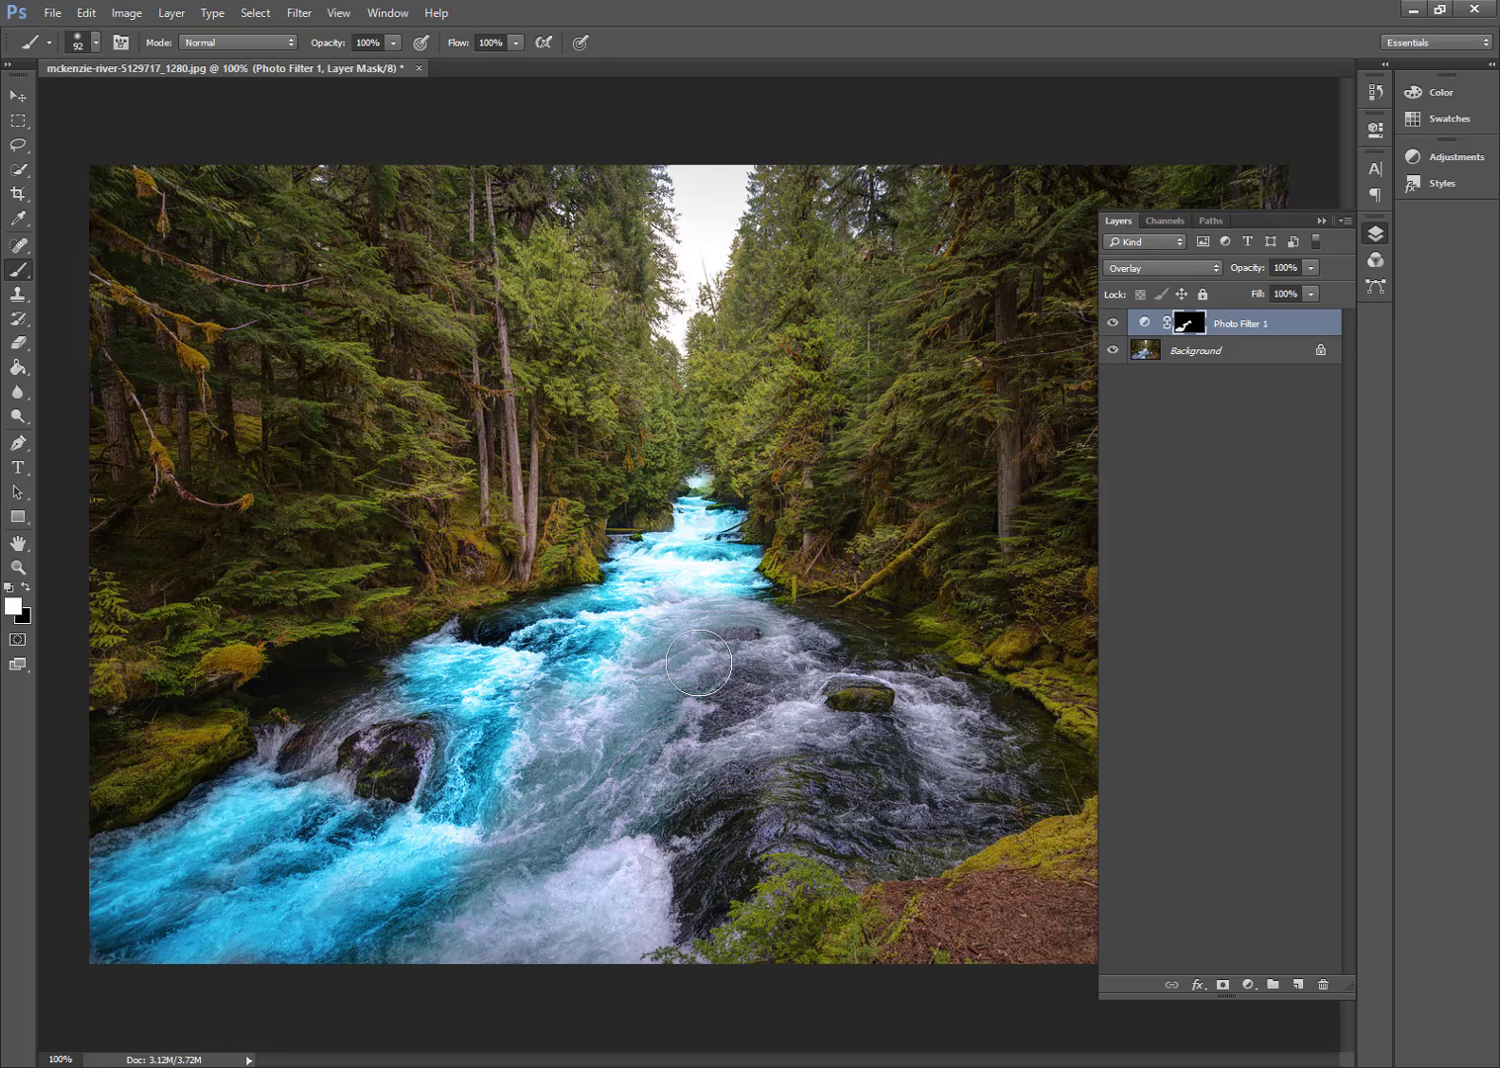
{"action": "mouse_move", "coordinate": [766, 623]}
{"action": "left_mouse_down"}
{"action": "mouse_move", "coordinate": [842, 642]}
{"action": "mouse_move", "coordinate": [784, 648]}
{"action": "mouse_move", "coordinate": [728, 614]}
{"action": "mouse_move", "coordinate": [642, 659]}
{"action": "mouse_move", "coordinate": [639, 684]}
{"action": "left_mouse_up"}
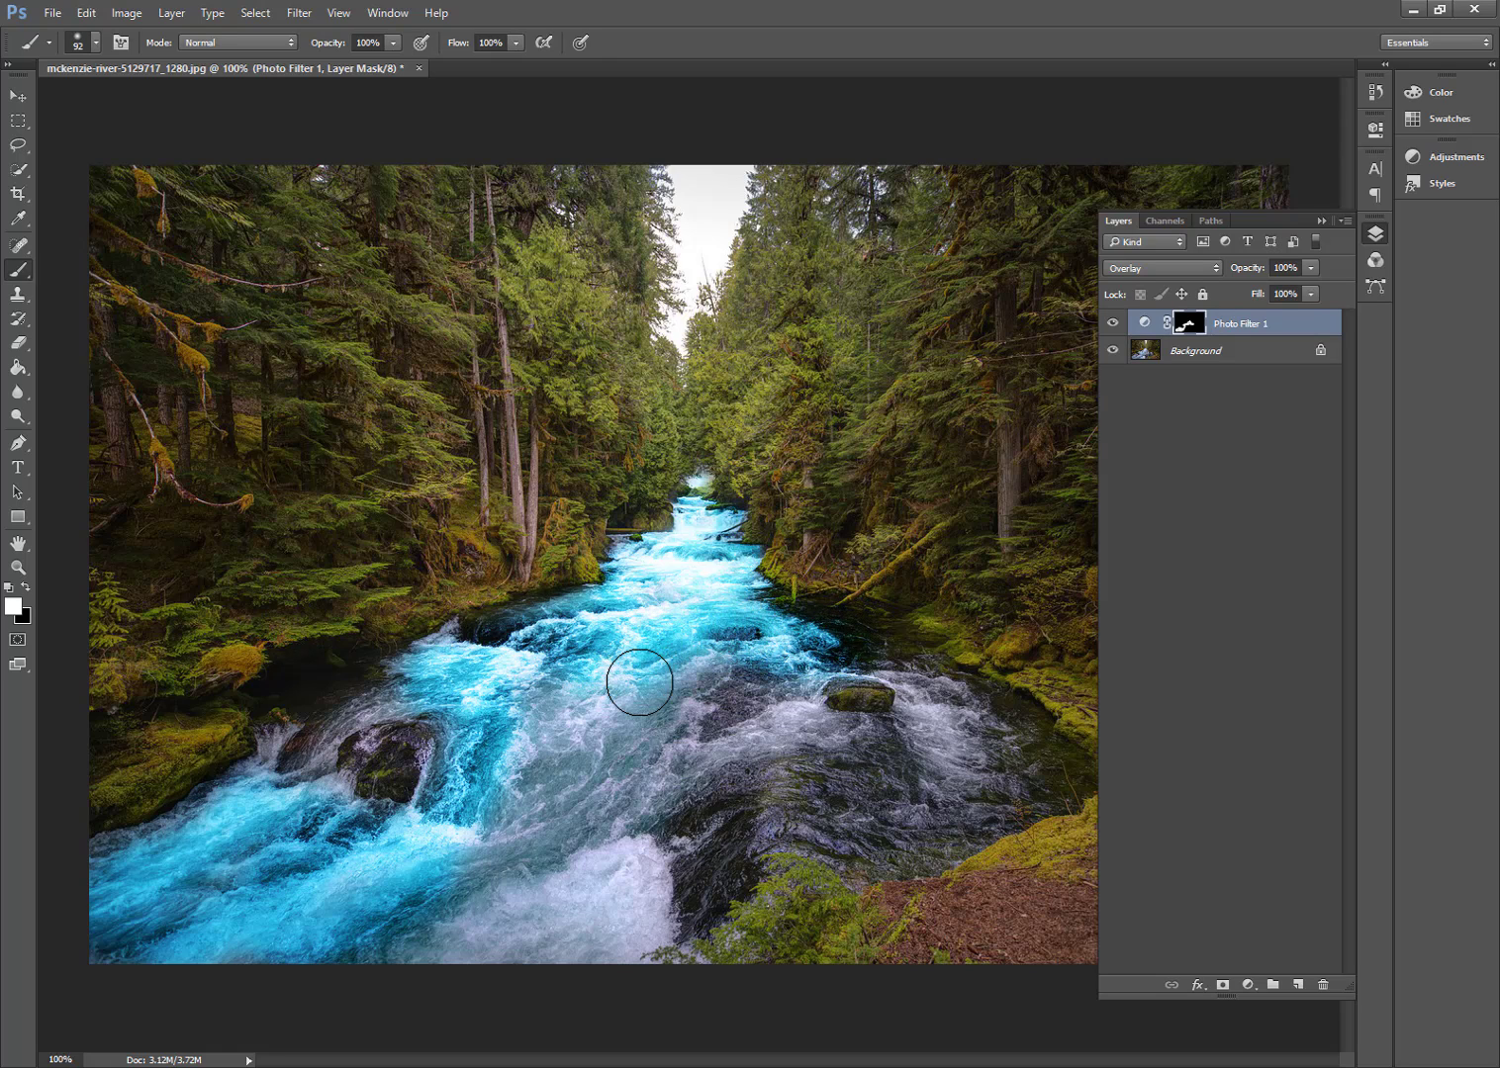
{"action": "mouse_move", "coordinate": [741, 668]}
{"action": "left_mouse_down"}
{"action": "mouse_move", "coordinate": [795, 665]}
{"action": "mouse_move", "coordinate": [790, 732]}
{"action": "mouse_move", "coordinate": [854, 767]}
{"action": "mouse_move", "coordinate": [911, 762]}
{"action": "mouse_move", "coordinate": [937, 701]}
{"action": "mouse_move", "coordinate": [900, 644]}
{"action": "mouse_move", "coordinate": [1026, 768]}
{"action": "mouse_move", "coordinate": [887, 817]}
{"action": "mouse_move", "coordinate": [781, 818]}
{"action": "mouse_move", "coordinate": [779, 792]}
{"action": "mouse_move", "coordinate": [866, 816]}
{"action": "mouse_move", "coordinate": [1000, 799]}
{"action": "mouse_move", "coordinate": [1032, 759]}
{"action": "mouse_move", "coordinate": [996, 806]}
{"action": "mouse_move", "coordinate": [911, 827]}
{"action": "mouse_move", "coordinate": [808, 822]}
{"action": "mouse_move", "coordinate": [735, 792]}
{"action": "mouse_move", "coordinate": [768, 738]}
{"action": "mouse_move", "coordinate": [705, 729]}
{"action": "mouse_move", "coordinate": [650, 762]}
{"action": "mouse_move", "coordinate": [762, 817]}
{"action": "mouse_move", "coordinate": [683, 909]}
{"action": "mouse_move", "coordinate": [725, 865]}
{"action": "mouse_move", "coordinate": [714, 813]}
{"action": "mouse_move", "coordinate": [563, 888]}
{"action": "mouse_move", "coordinate": [518, 956]}
{"action": "mouse_move", "coordinate": [696, 933]}
{"action": "mouse_move", "coordinate": [702, 915]}
{"action": "mouse_move", "coordinate": [632, 908]}
{"action": "mouse_move", "coordinate": [602, 680]}
{"action": "mouse_move", "coordinate": [615, 655]}
{"action": "mouse_move", "coordinate": [543, 866]}
{"action": "mouse_move", "coordinate": [559, 686]}
{"action": "mouse_move", "coordinate": [491, 834]}
{"action": "mouse_move", "coordinate": [359, 976]}
{"action": "mouse_move", "coordinate": [499, 937]}
{"action": "mouse_move", "coordinate": [526, 868]}
{"action": "mouse_move", "coordinate": [461, 912]}
{"action": "mouse_move", "coordinate": [482, 710]}
{"action": "mouse_move", "coordinate": [444, 847]}
{"action": "left_mouse_up"}
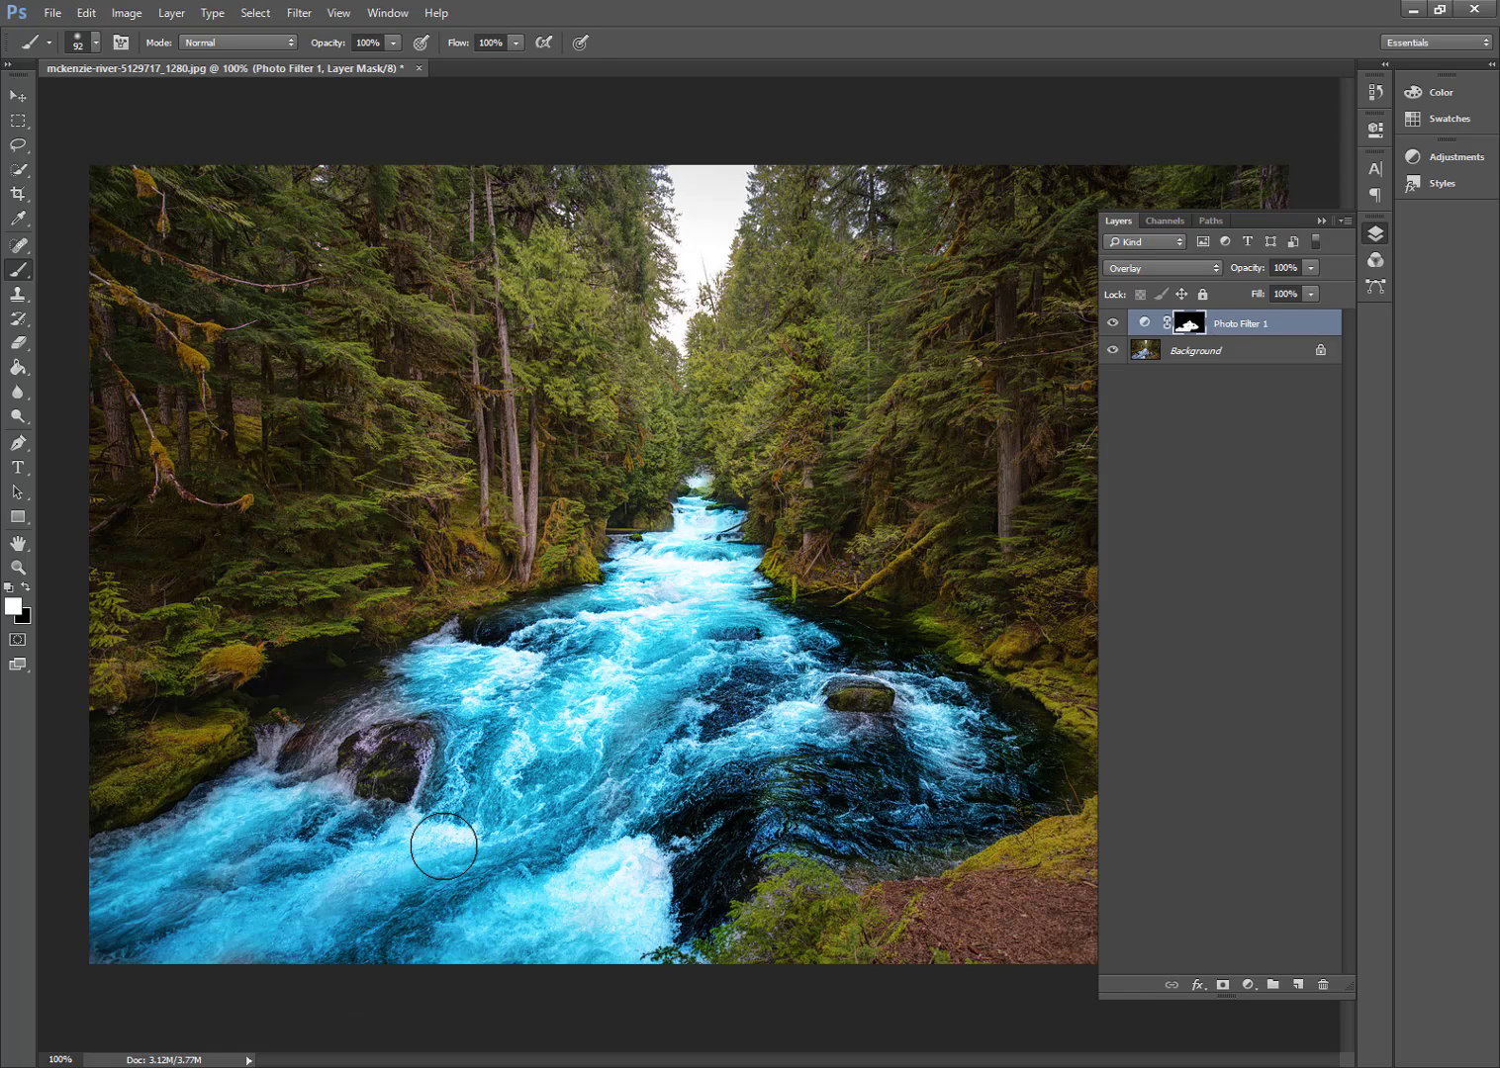
Reduce the brush to 61 px and paint the mask over the remaining water around the rocks near the left bank
{"action": "right_click", "coordinate": [473, 676]}
{"action": "left_click", "coordinate": [602, 723]}
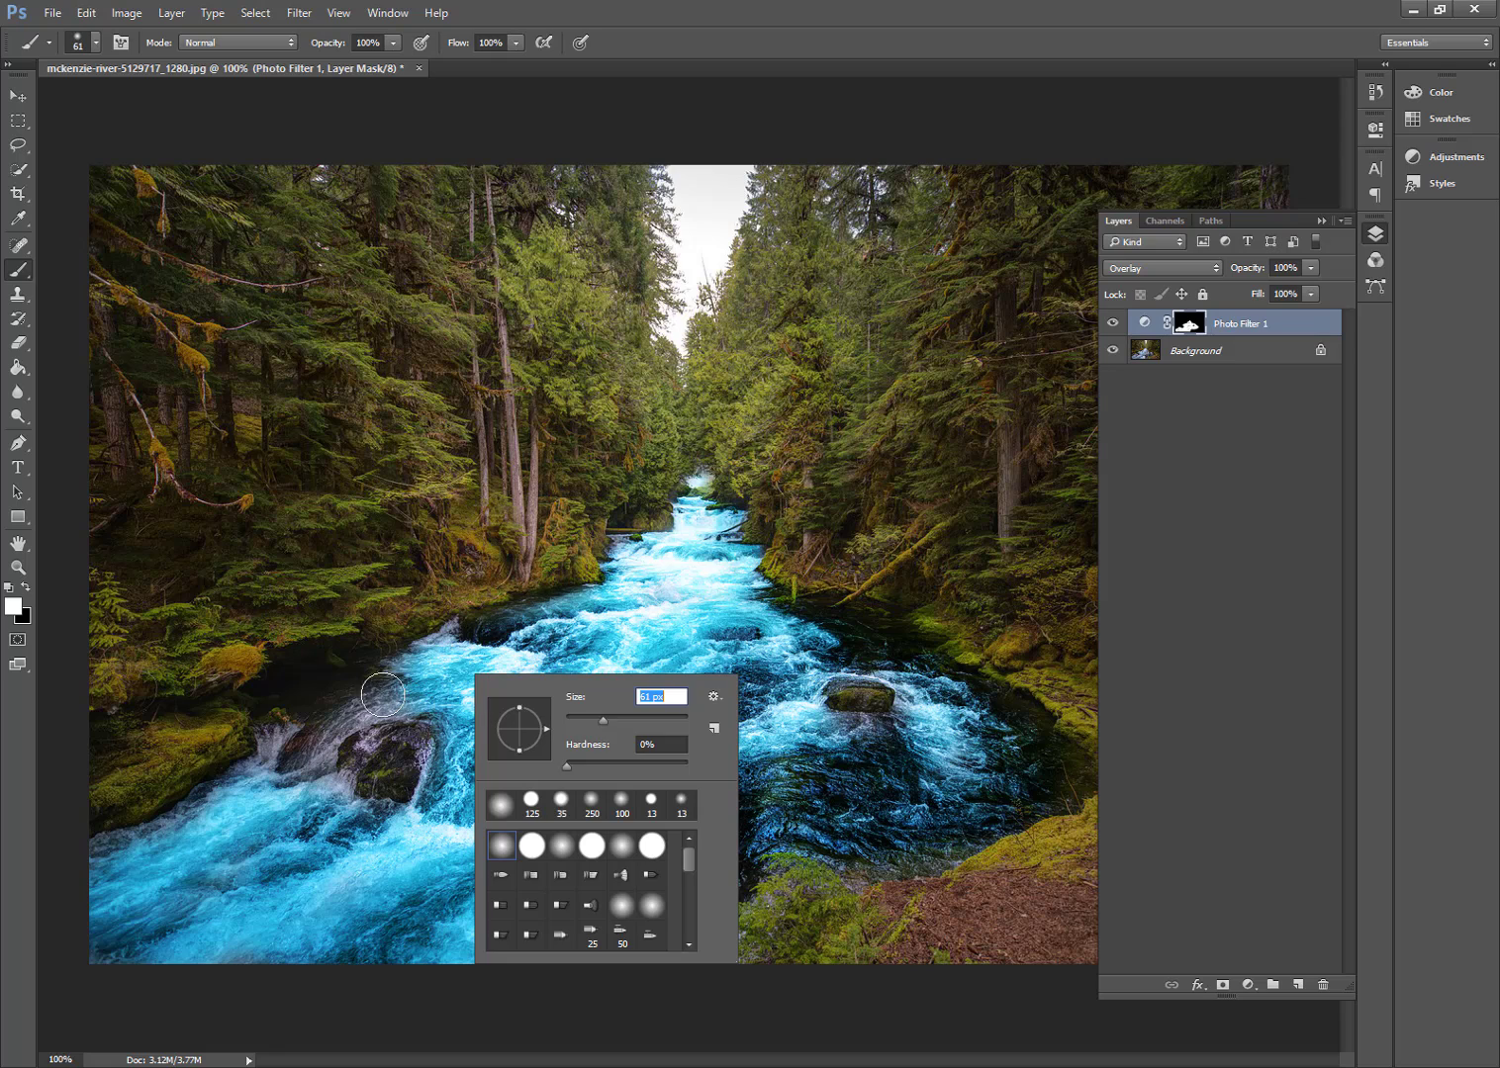
{"action": "mouse_move", "coordinate": [389, 695]}
{"action": "left_mouse_down"}
{"action": "mouse_move", "coordinate": [296, 765]}
{"action": "mouse_move", "coordinate": [291, 798]}
{"action": "mouse_move", "coordinate": [277, 755]}
{"action": "mouse_move", "coordinate": [261, 801]}
{"action": "mouse_move", "coordinate": [346, 727]}
{"action": "mouse_move", "coordinate": [322, 752]}
{"action": "mouse_move", "coordinate": [354, 802]}
{"action": "left_mouse_up"}
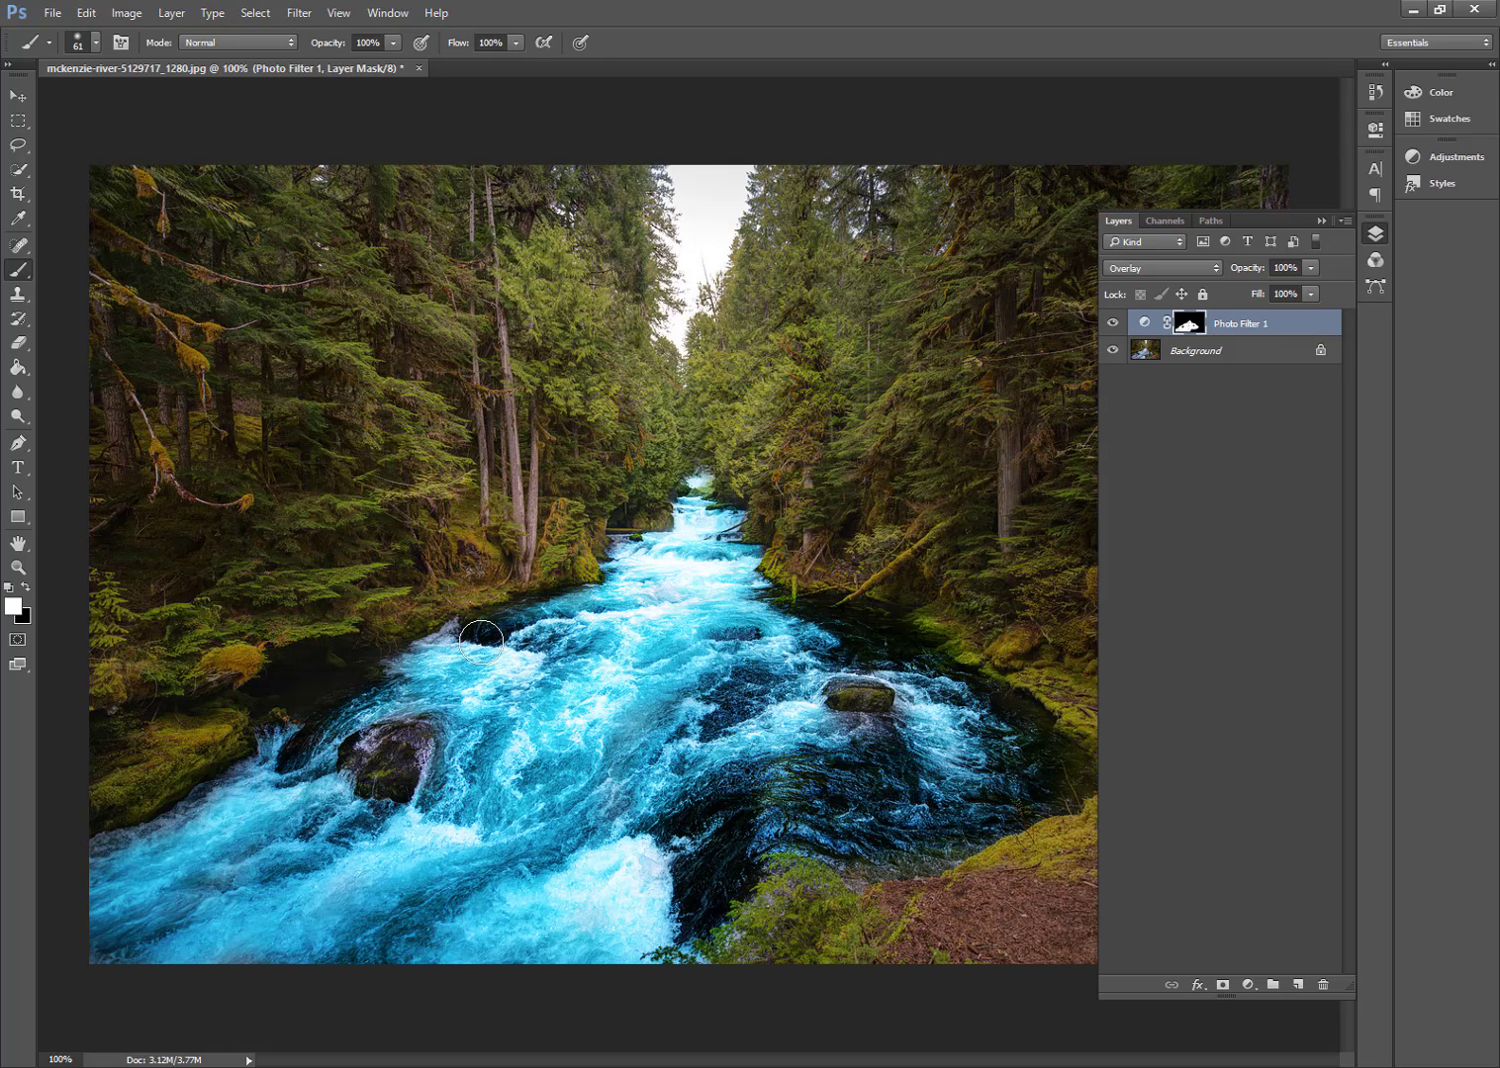
Toggle the Photo Filter layer's visibility off and on to compare the river before and after
{"action": "left_click", "coordinate": [1111, 323]}
{"action": "left_click", "coordinate": [1113, 322]}
{"action": "left_click", "coordinate": [1111, 324]}
{"action": "left_click", "coordinate": [1112, 324]}
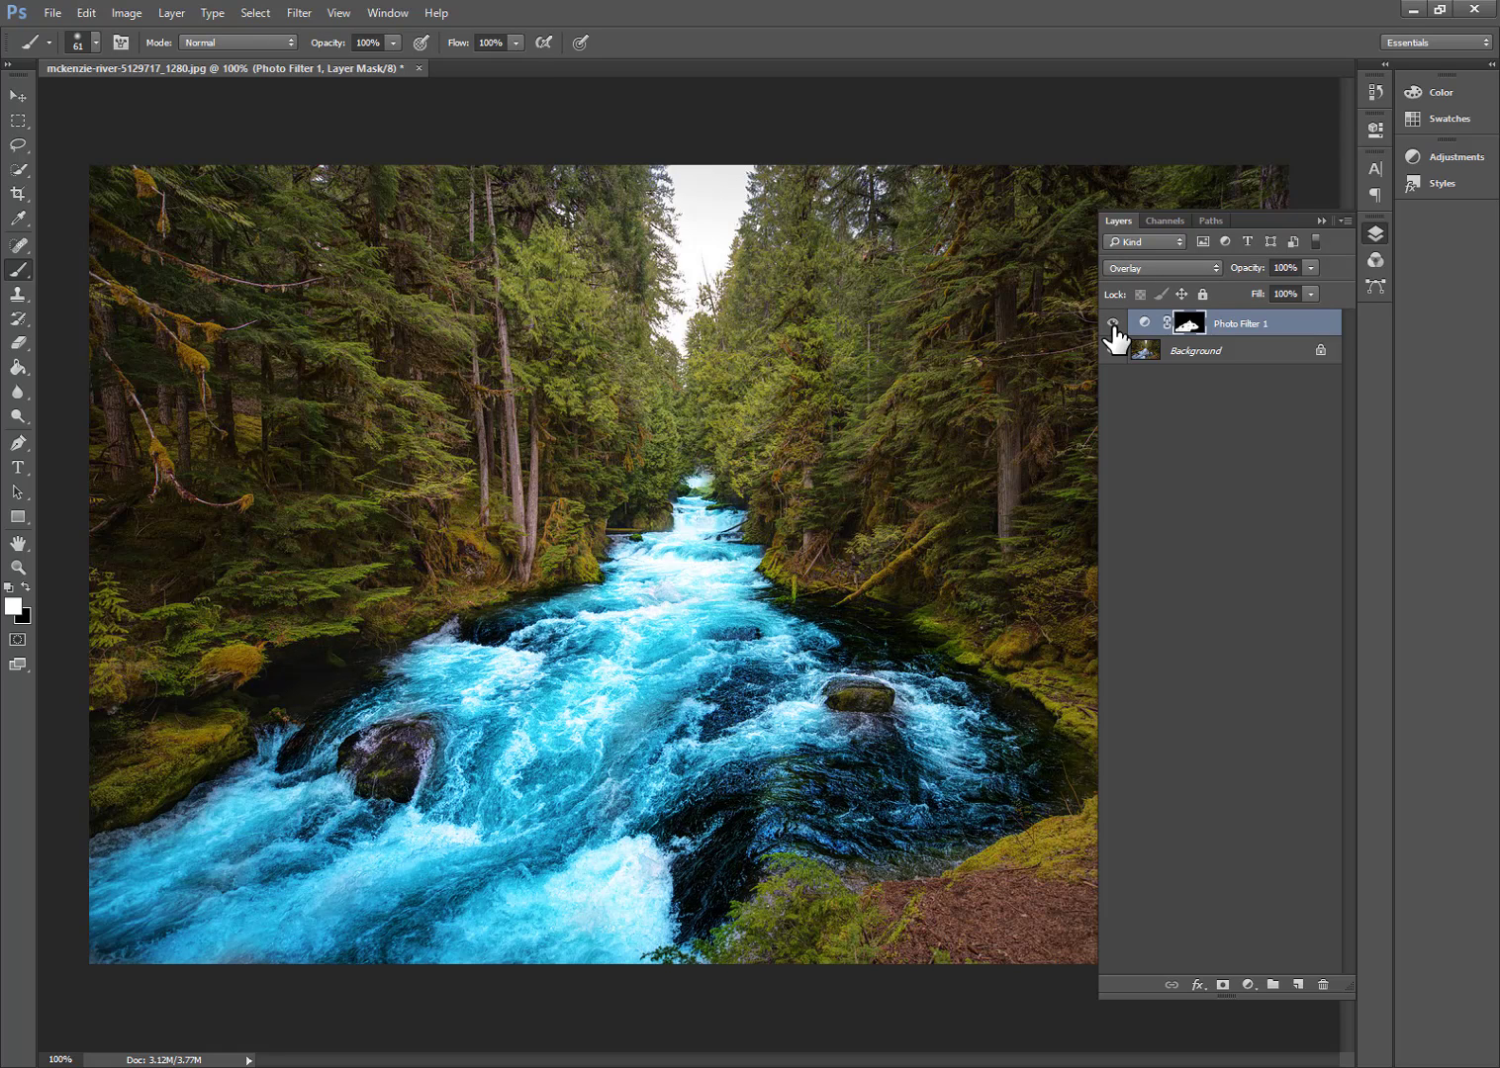